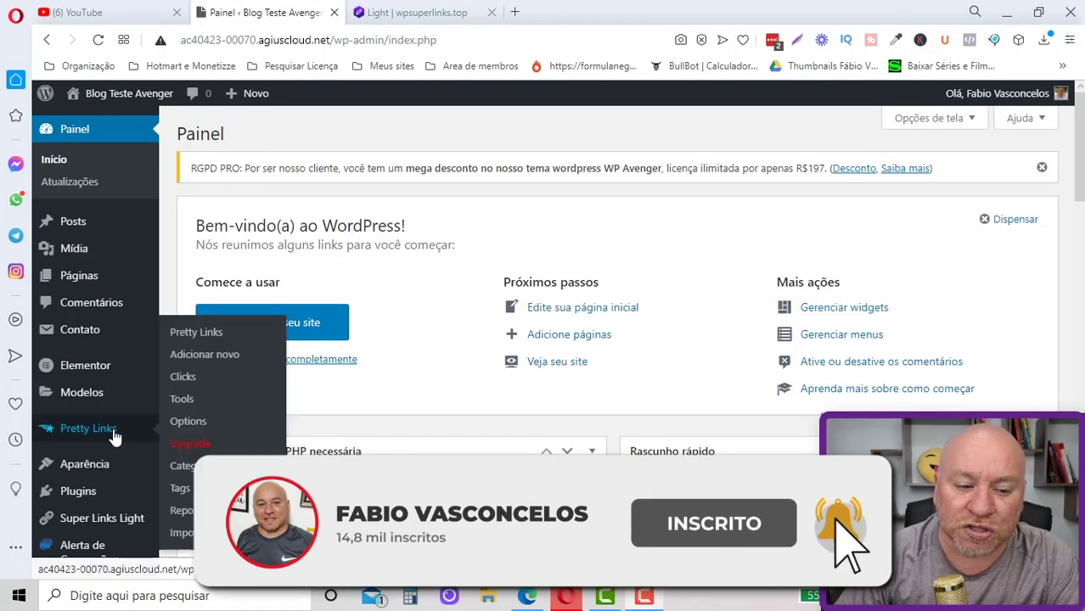
Copy the short URL of the Awvenger 1 link from the Pretty Links list and open it in a new browser tab
left_click(113, 432)
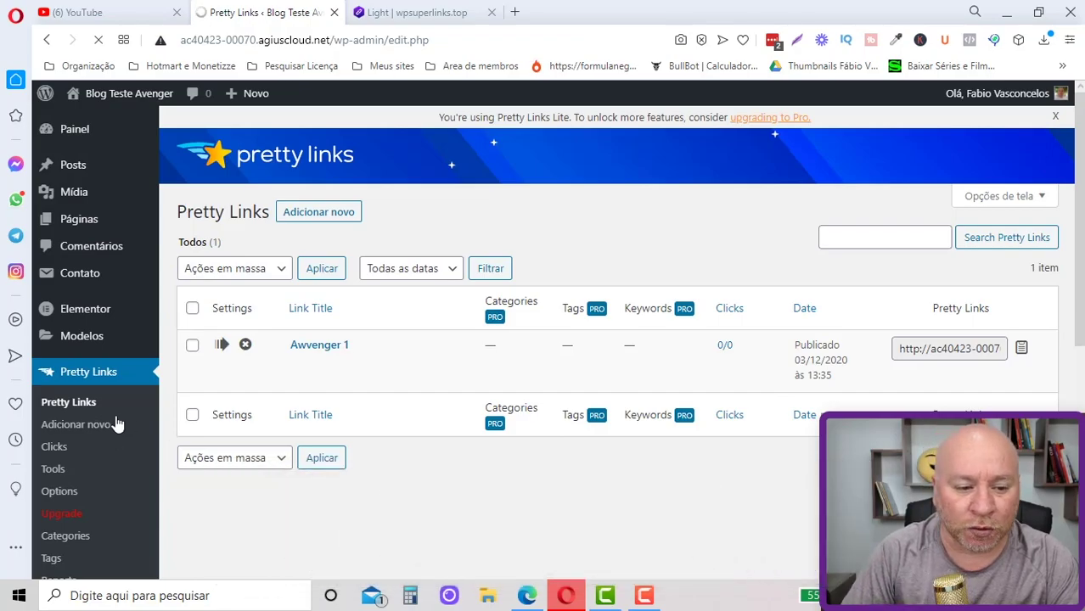
mouse_move(317, 351)
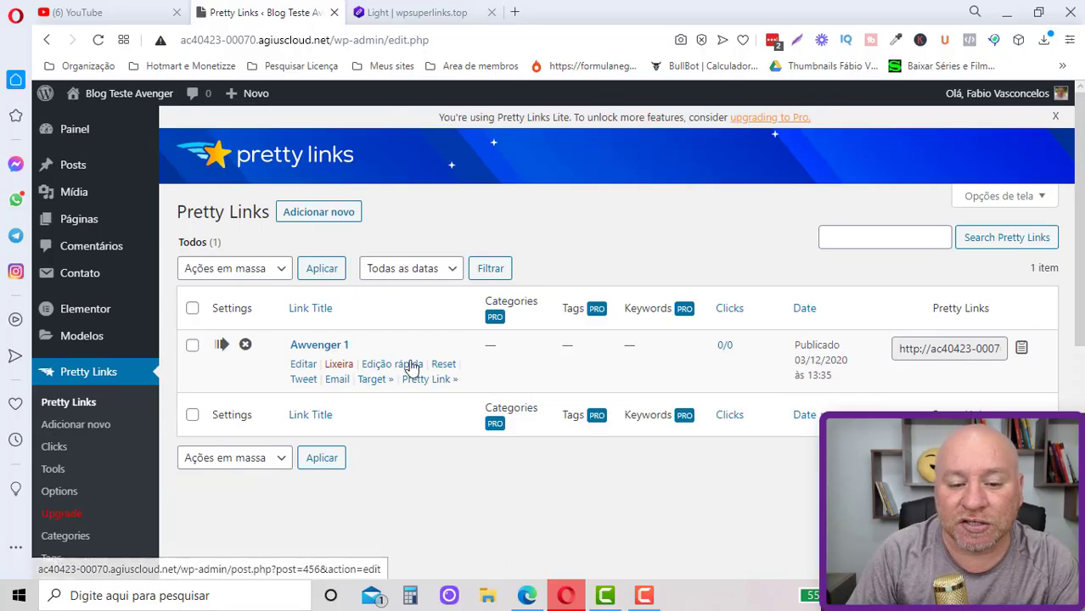
left_click(1021, 348)
left_click(514, 11)
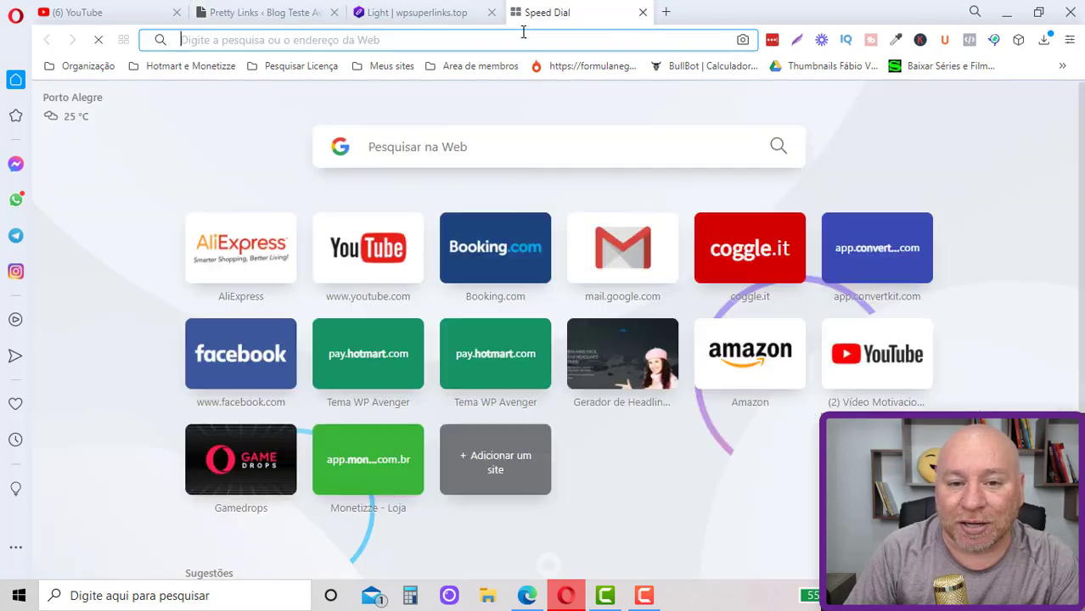
right_click(542, 40)
left_click(577, 140)
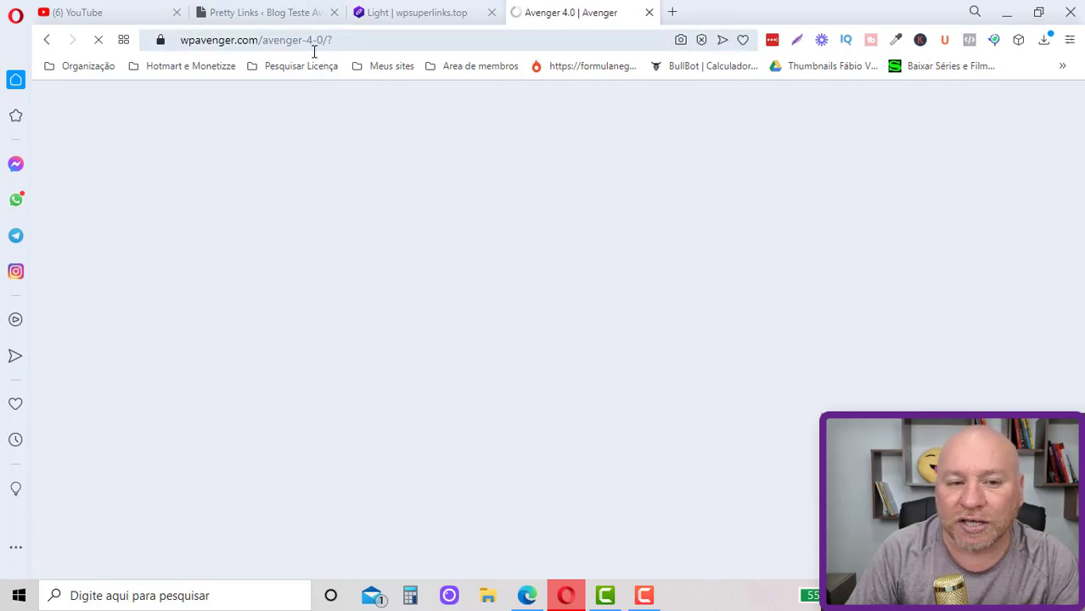
Put the Awvenger 1 short URL in the address field of the Avenger page and highlight its domain part
left_click(481, 14)
left_click(270, 12)
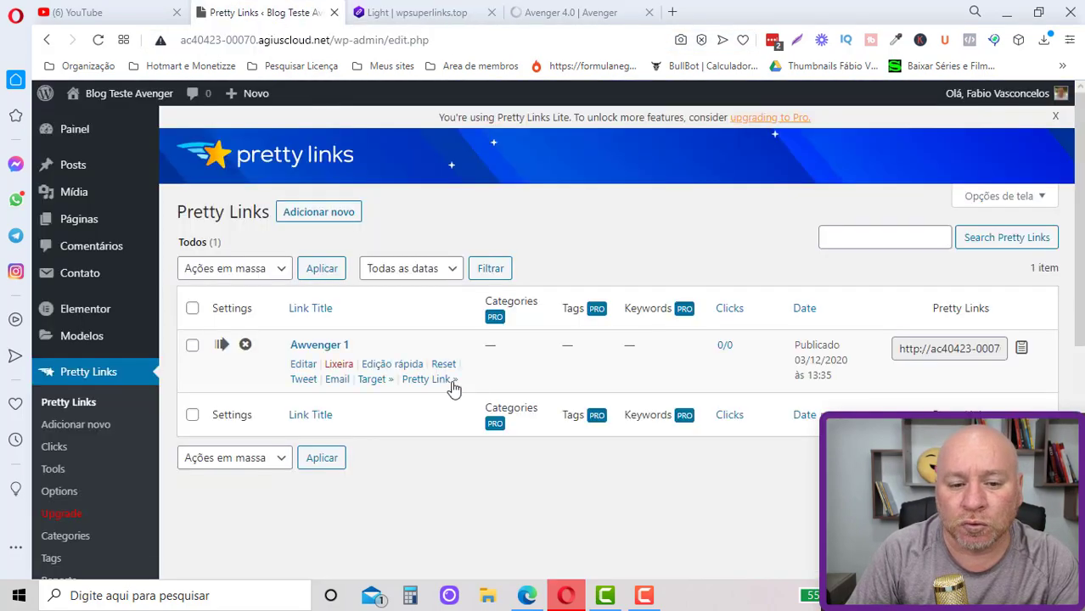
left_click(555, 16)
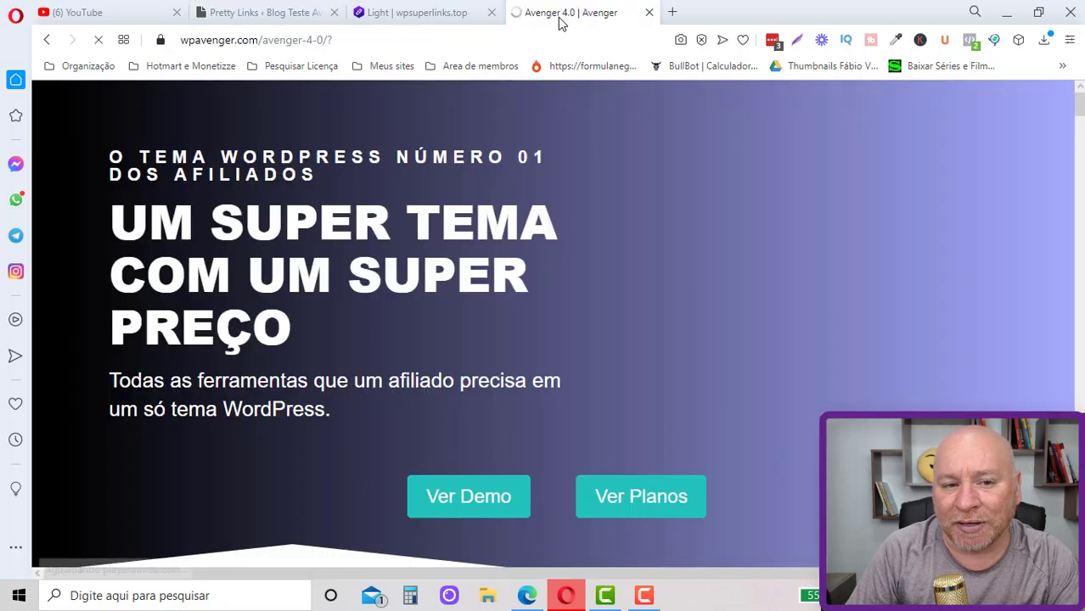
left_click(425, 40)
key("ctrl+v")
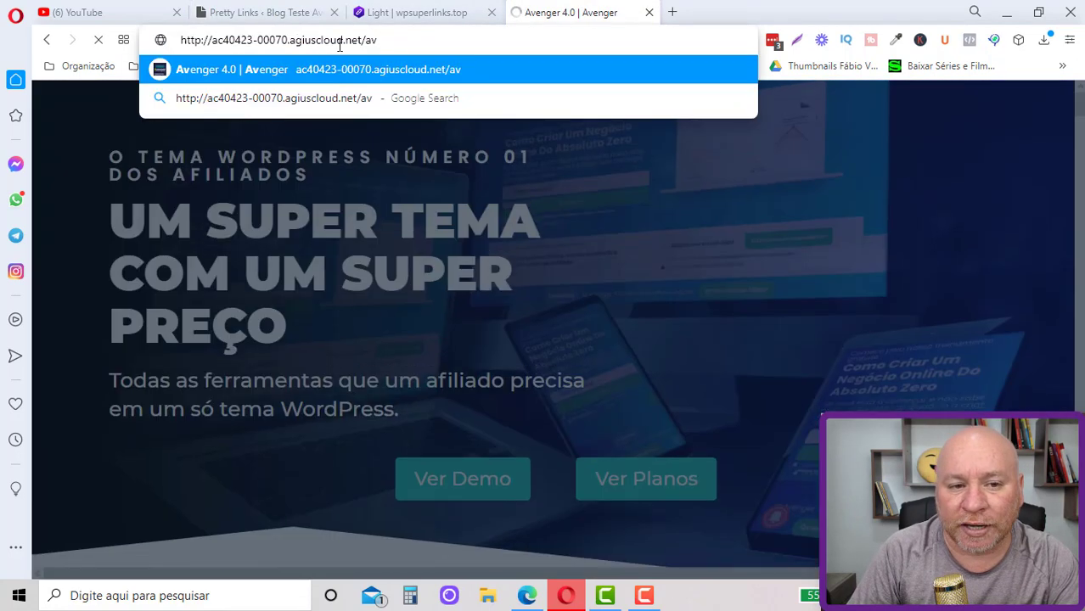
left_click_drag(363, 40, 181, 40)
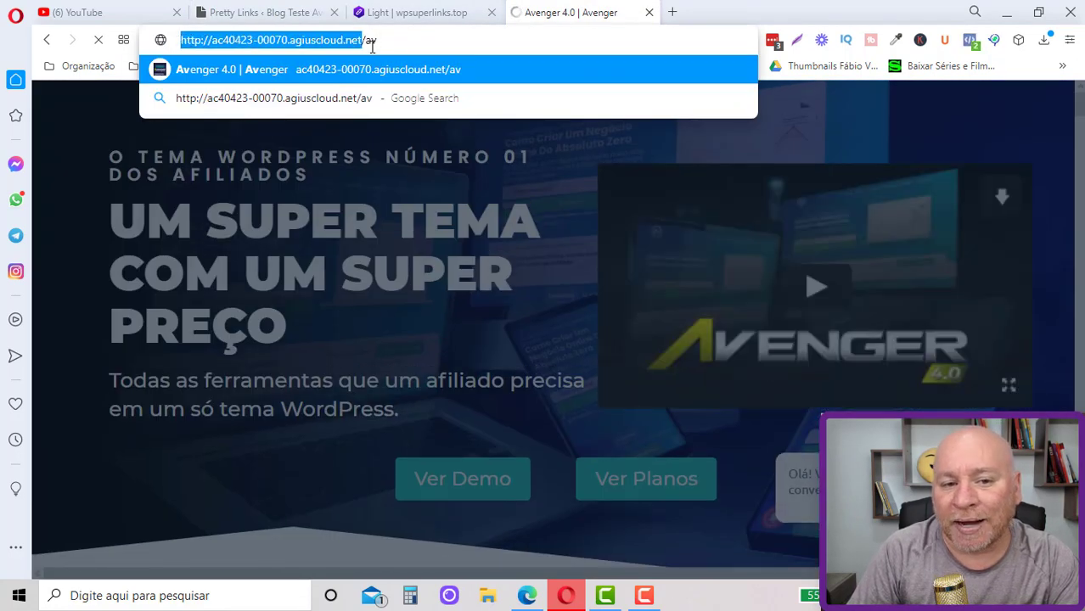
Return to the Pretty Links admin page and locate the Super Links Light plugin among the WordPress sections
left_click(290, 12)
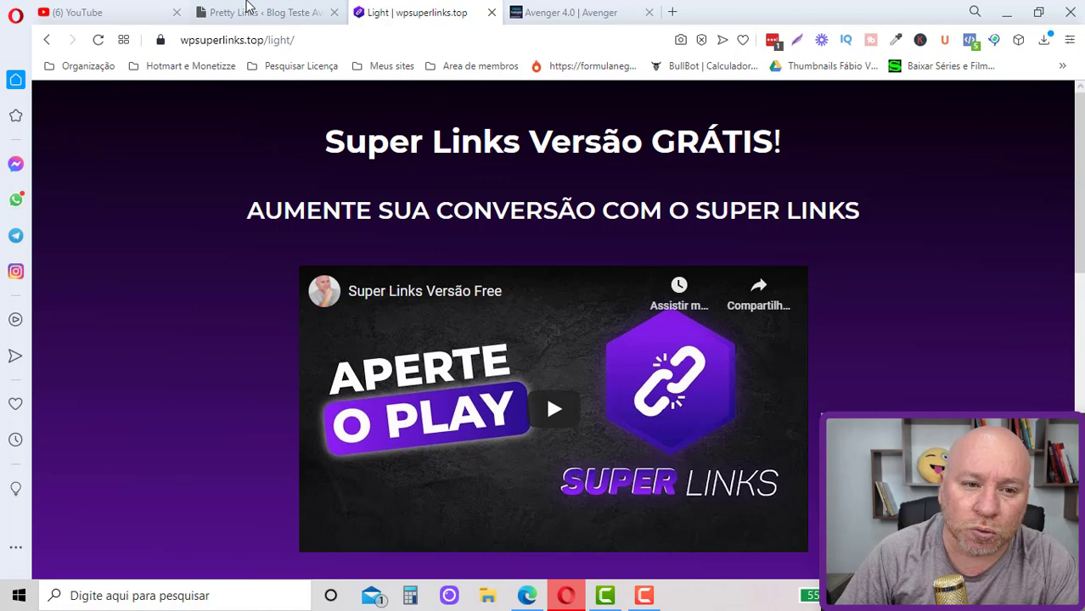
left_click(249, 11)
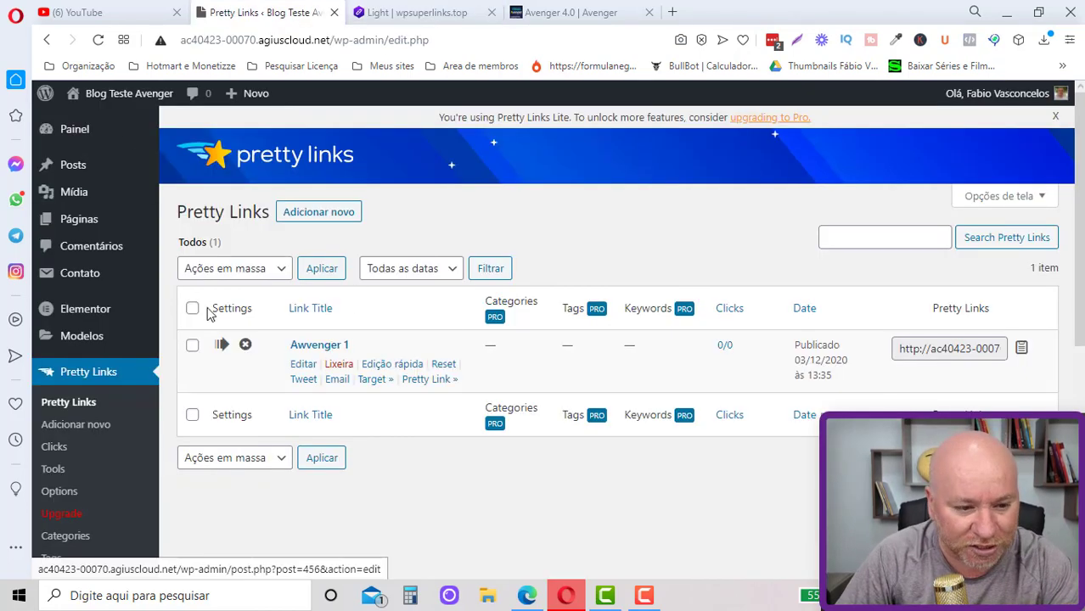
scroll(102, 424, "down", 2)
scroll(94, 447, "down", 1)
mouse_move(79, 442)
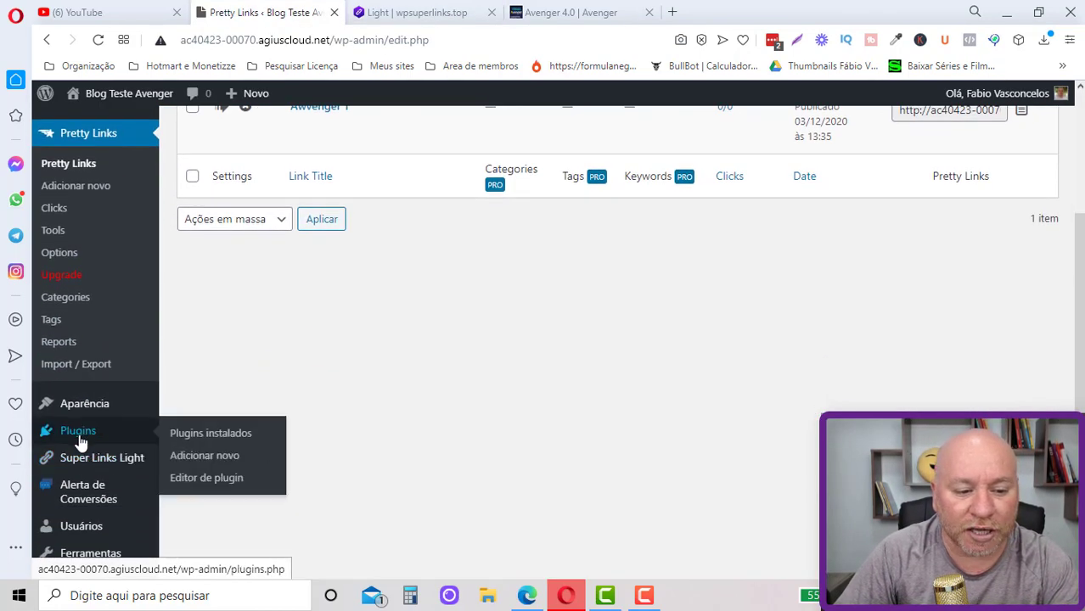
mouse_move(119, 463)
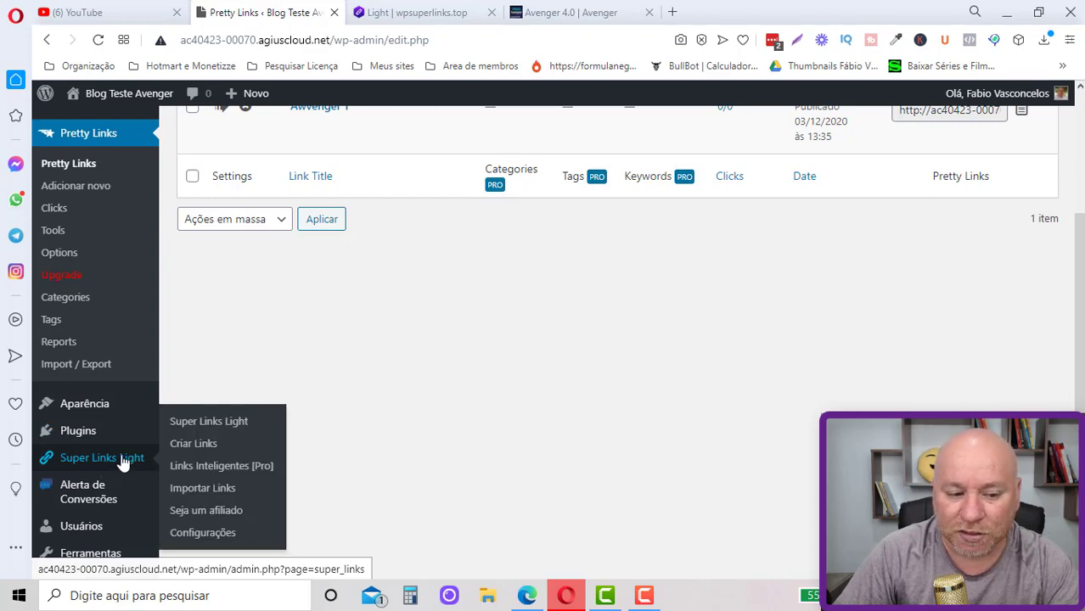
Examine the free and Pro download options on the wpsuperlinks.top Light page
left_click(416, 11)
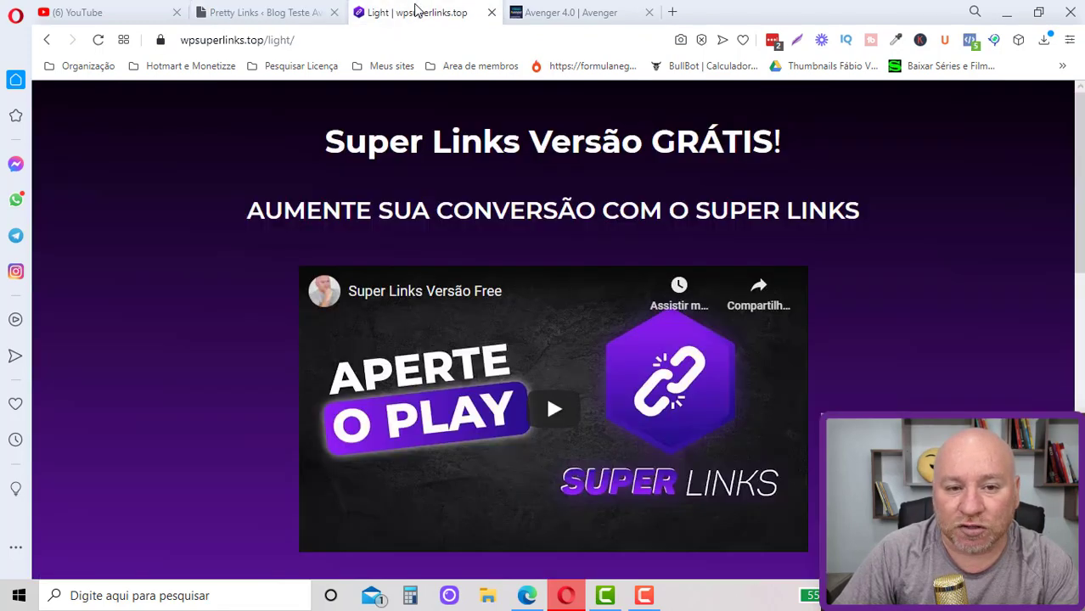
scroll(475, 321, "down", 3)
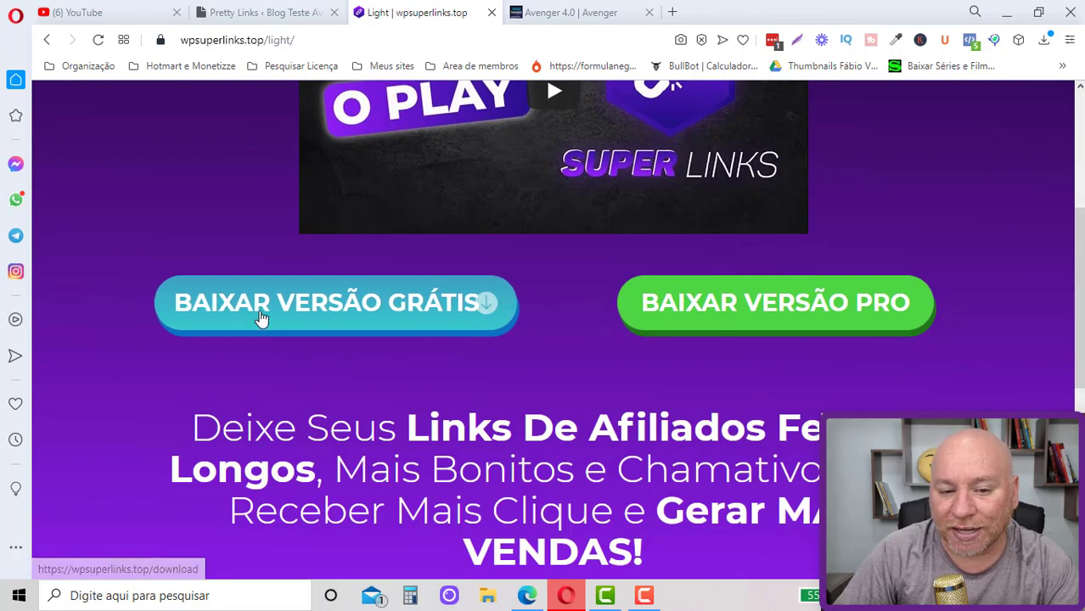
scroll(458, 378, "up", 1)
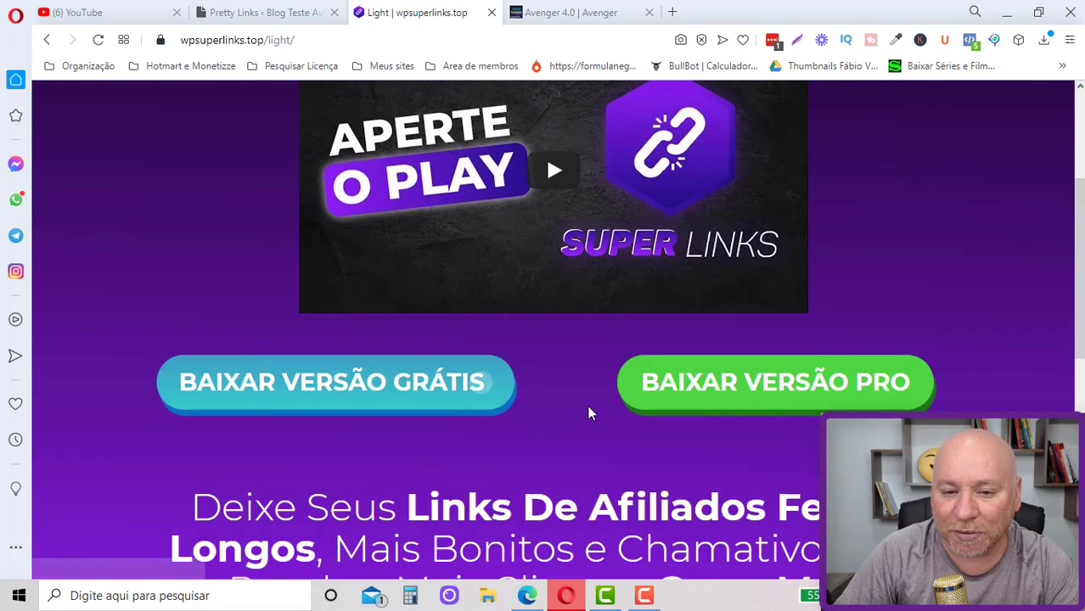
scroll(510, 399, "up", 1)
scroll(545, 422, "up", 2)
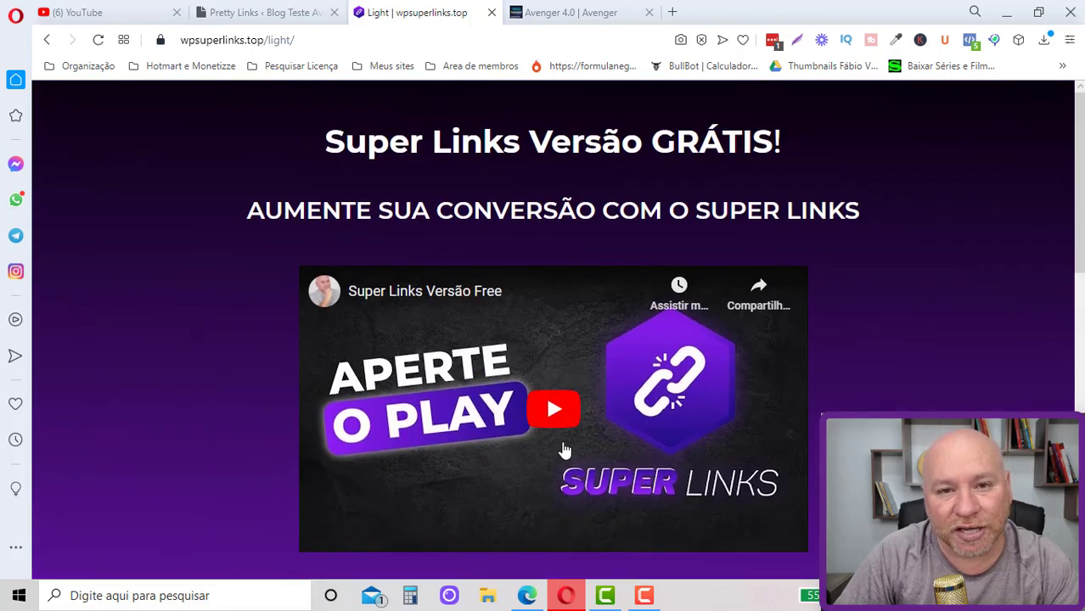
scroll(616, 404, "down", 1)
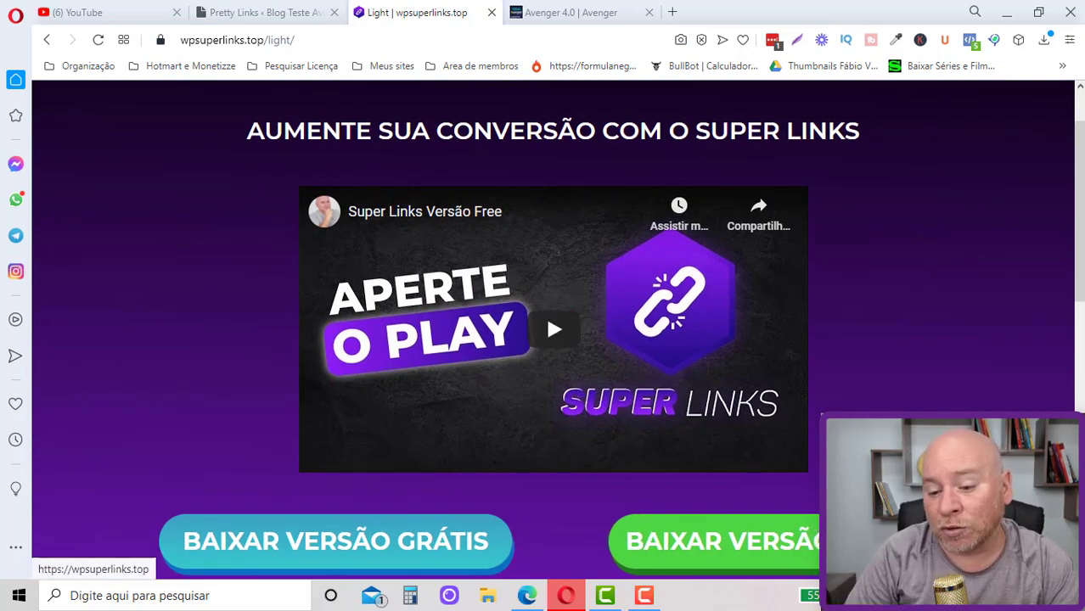
scroll(694, 272, "down", 1)
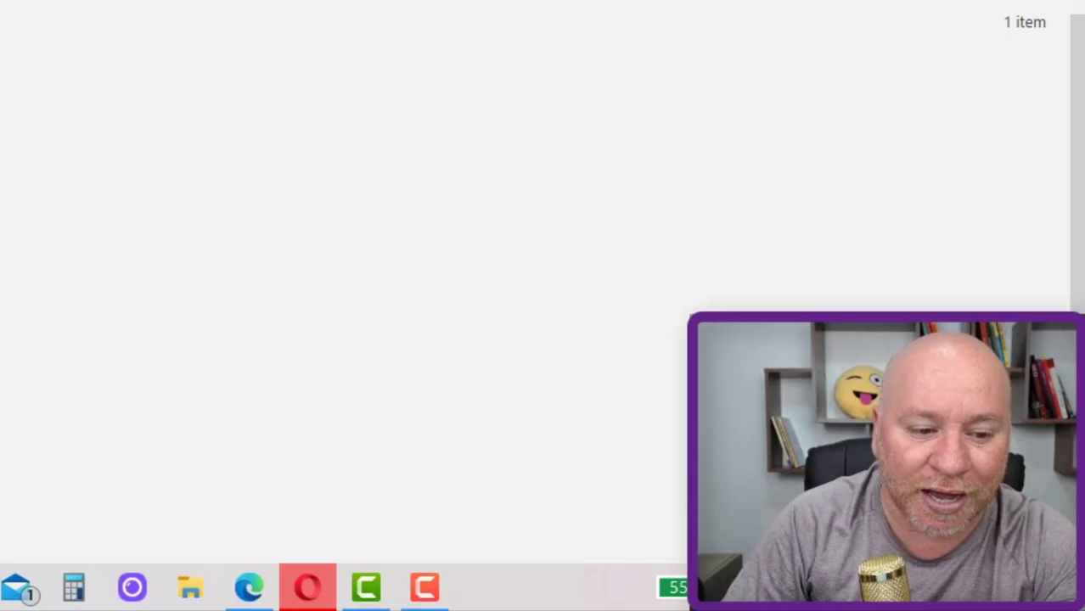
Open Super Links Light in the WordPress admin and examine the feature comparison between the Light and Pro versions
mouse_move(133, 468)
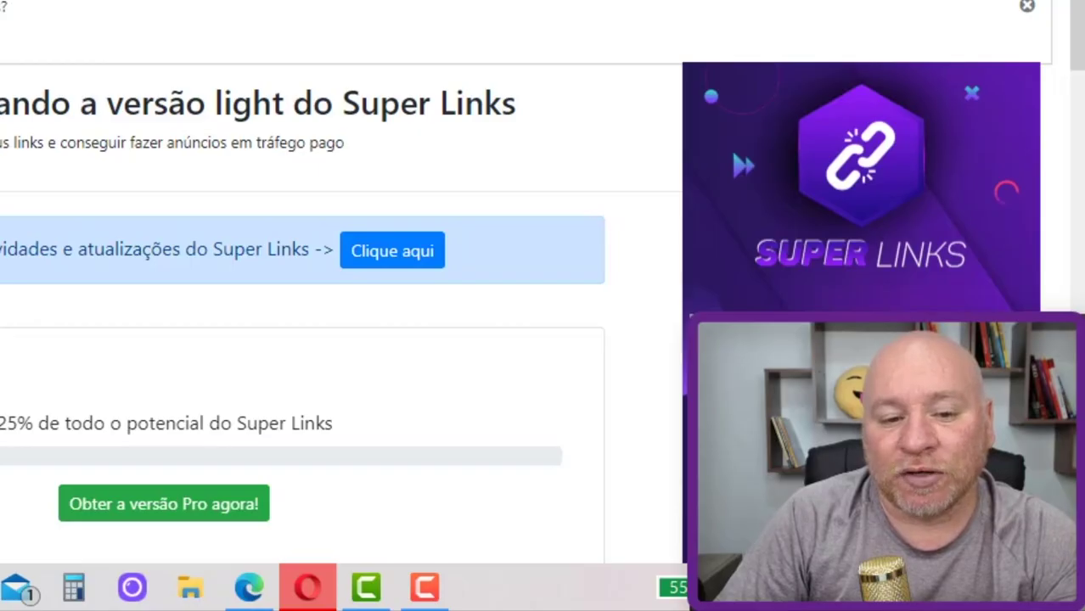
scroll(286, 296, "down", 5)
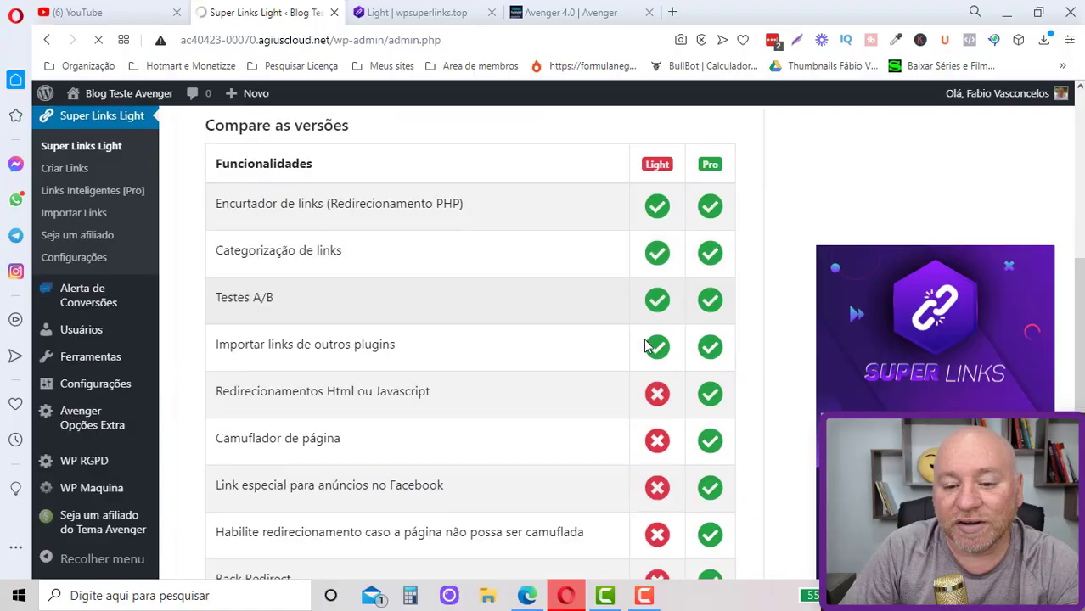
scroll(315, 250, "down", 5)
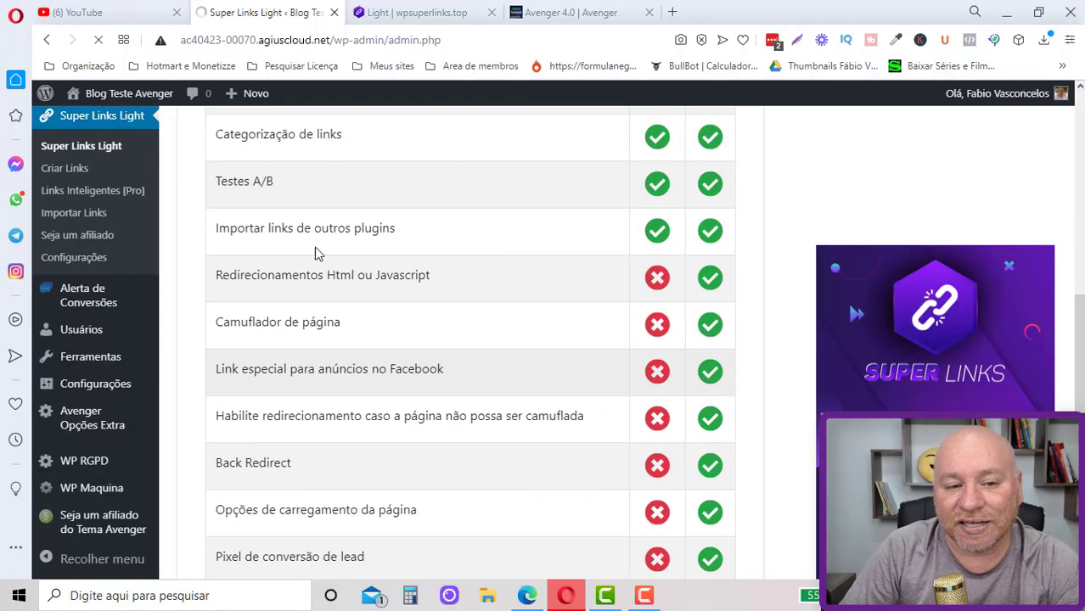
scroll(659, 341, "down", 2)
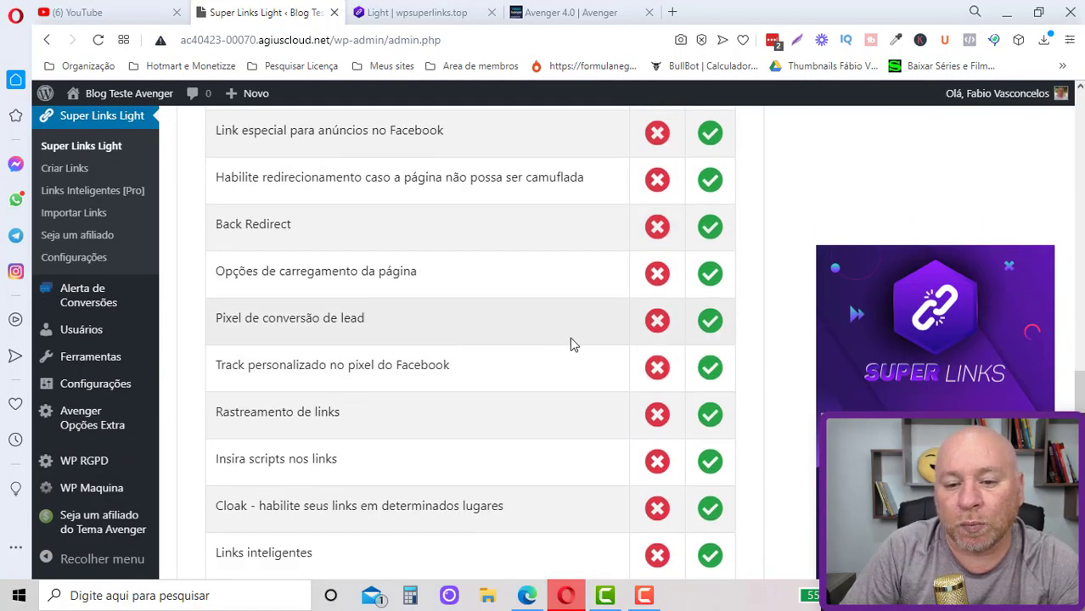
scroll(722, 363, "up", 6)
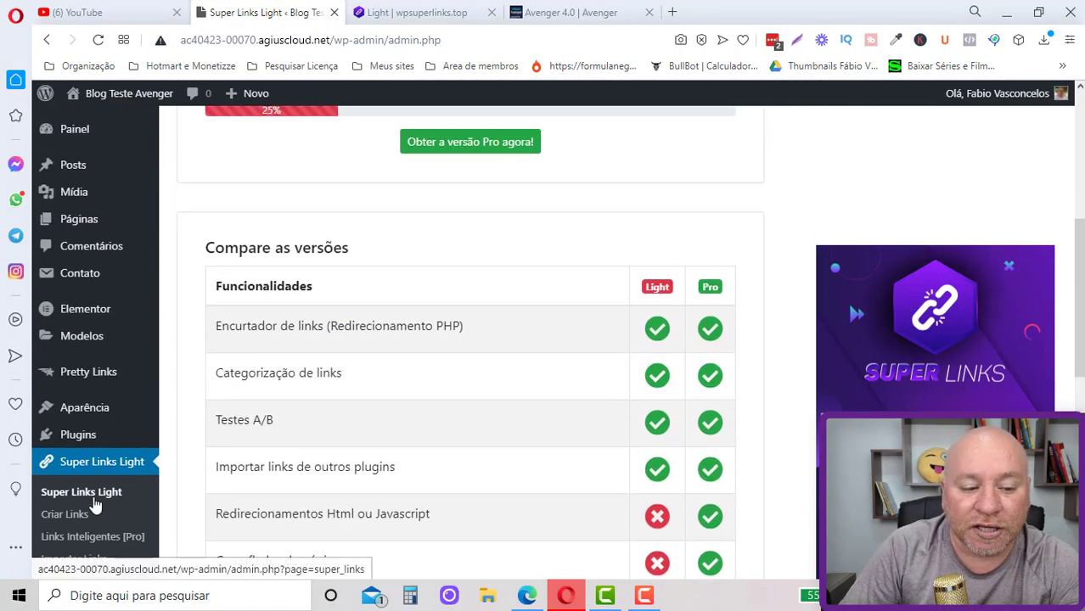
Open the form for a new link in Super Links Light, and the Pretty Links list in a separate browser tab
scroll(78, 525, "down", 1)
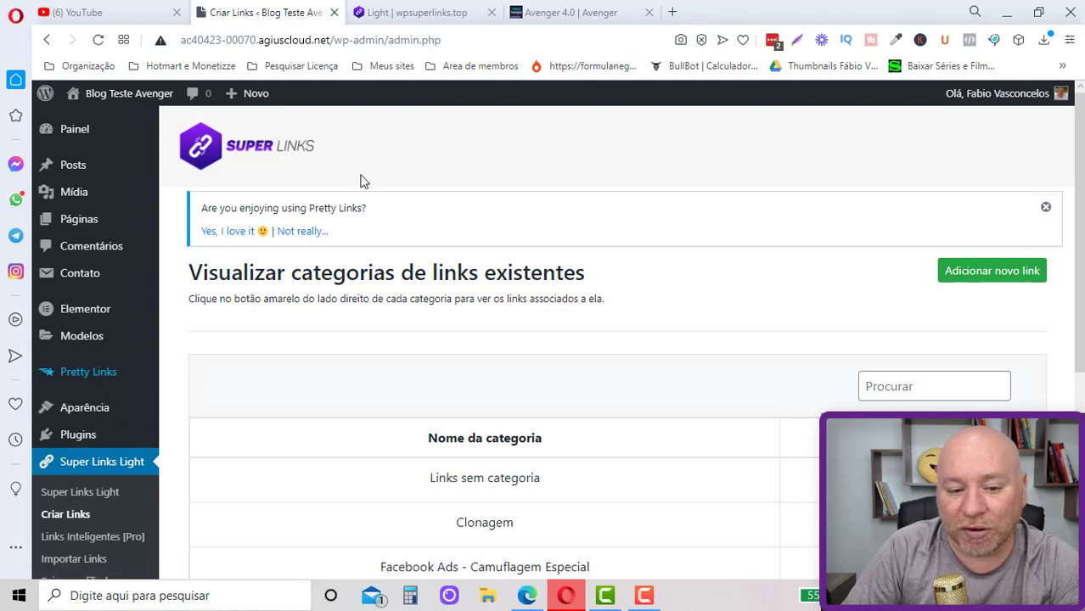
scroll(897, 358, "down", 2)
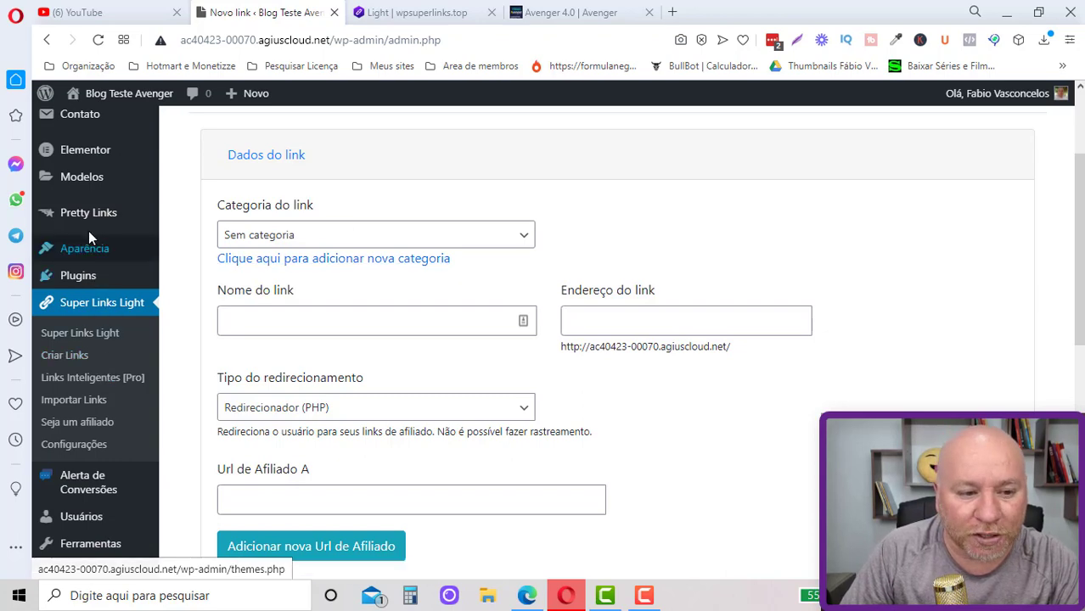
mouse_move(97, 224)
right_click(197, 218)
left_click(229, 168)
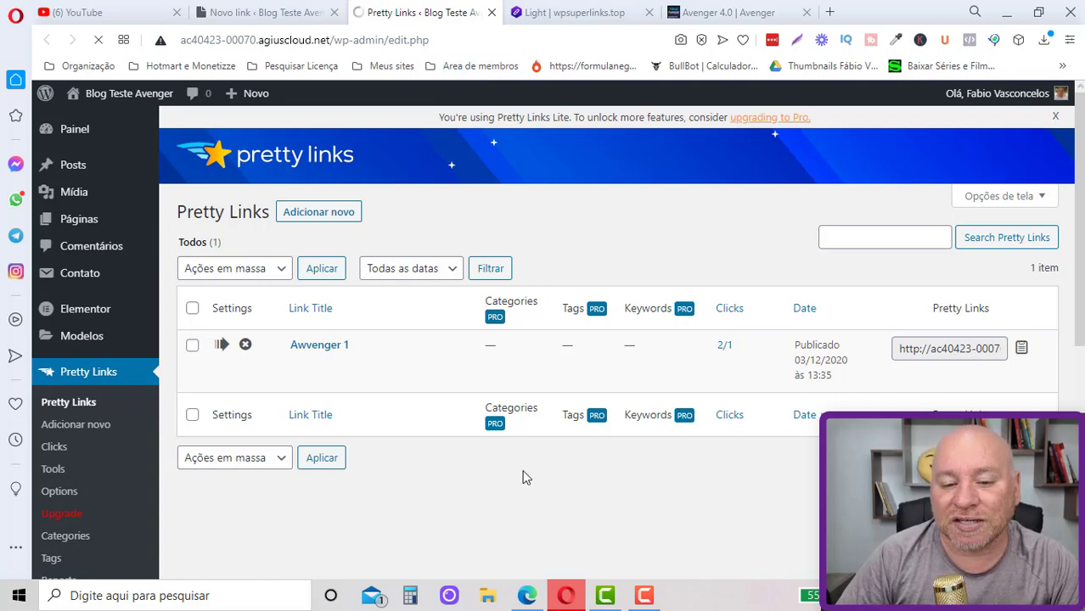
mouse_move(591, 357)
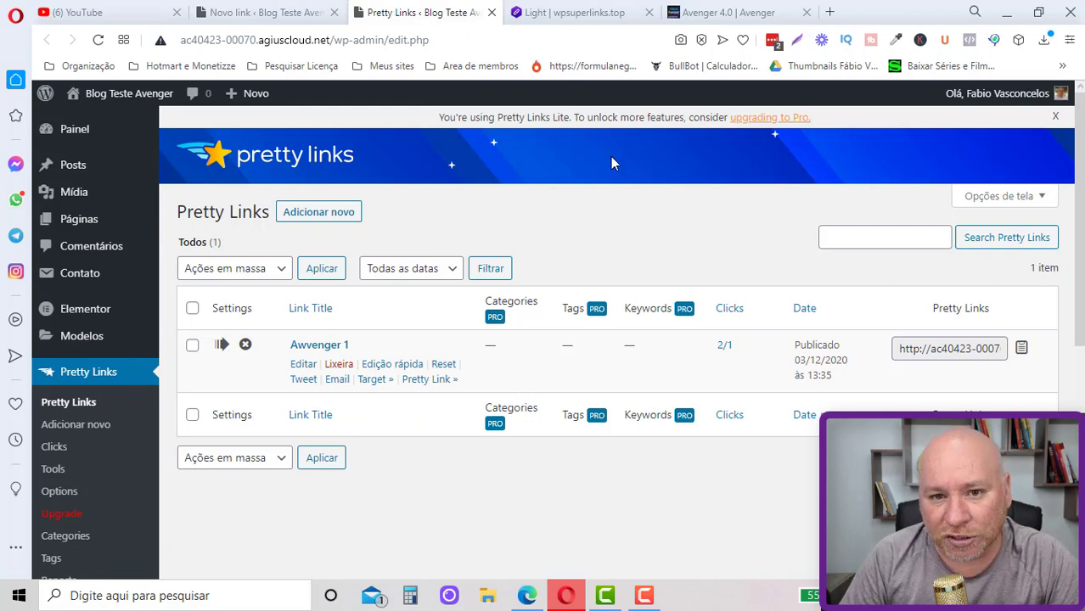
Add and save a new link category named Youtube from the Super Links new link form
left_click(312, 10)
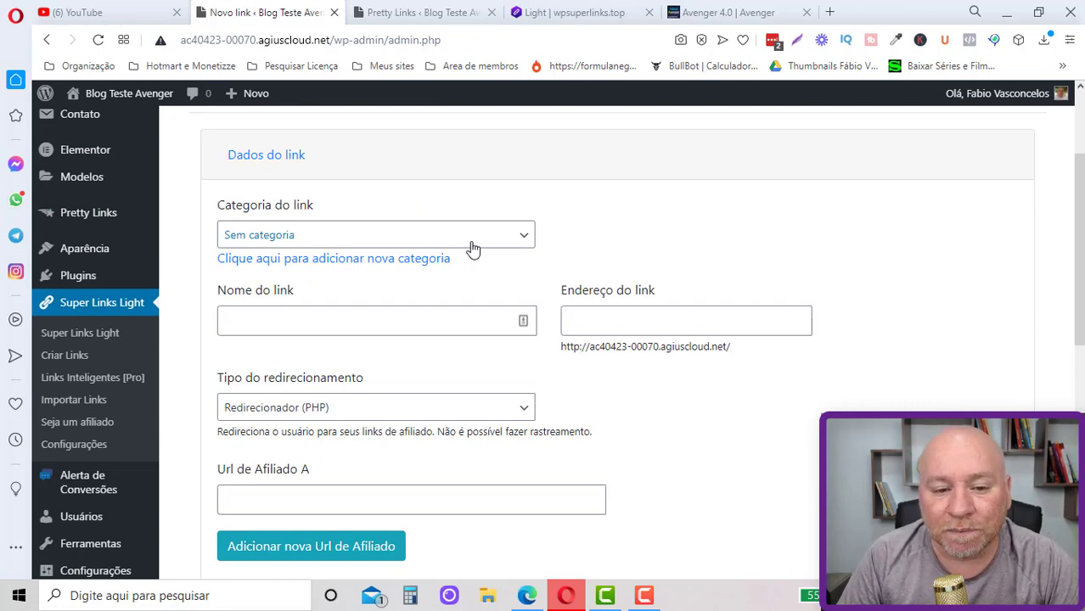
left_click(444, 260)
left_click(437, 342)
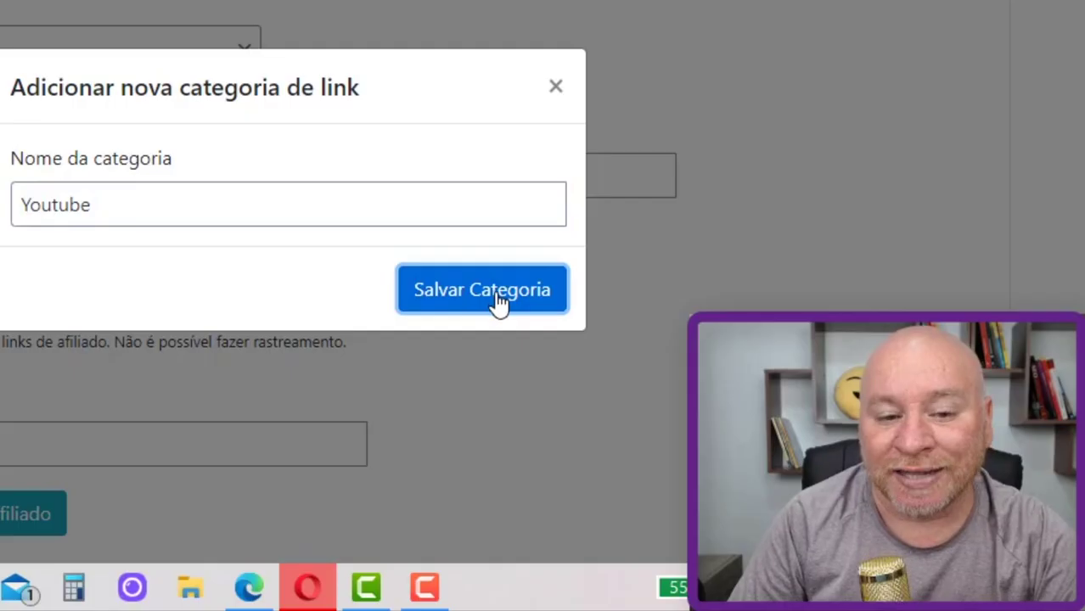
left_click(692, 405)
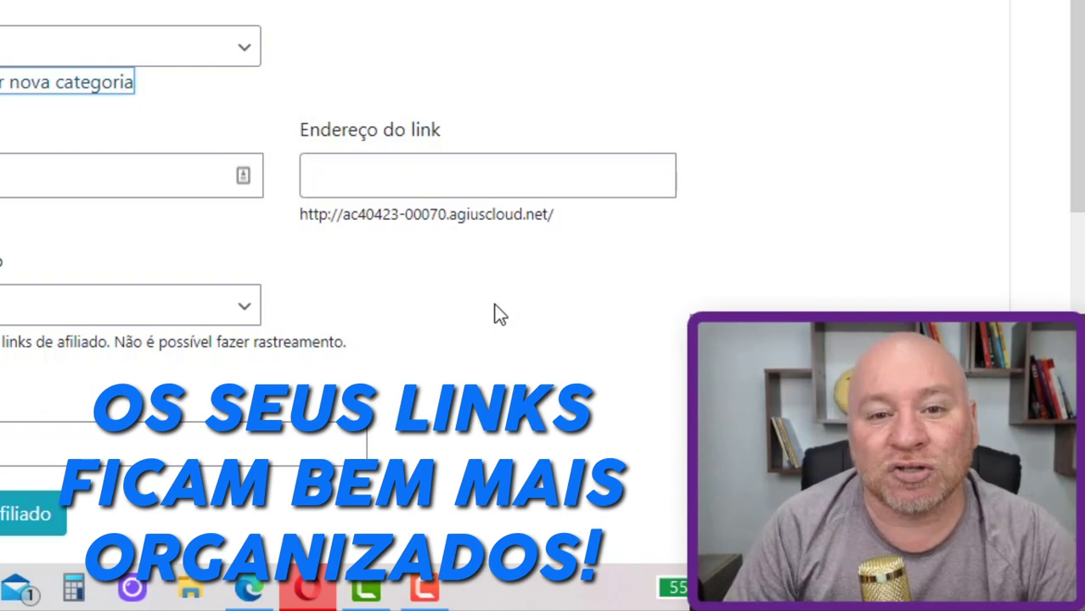
Name the new link Avenger and set its link address to aff/avenger
left_click(129, 180)
type("A")
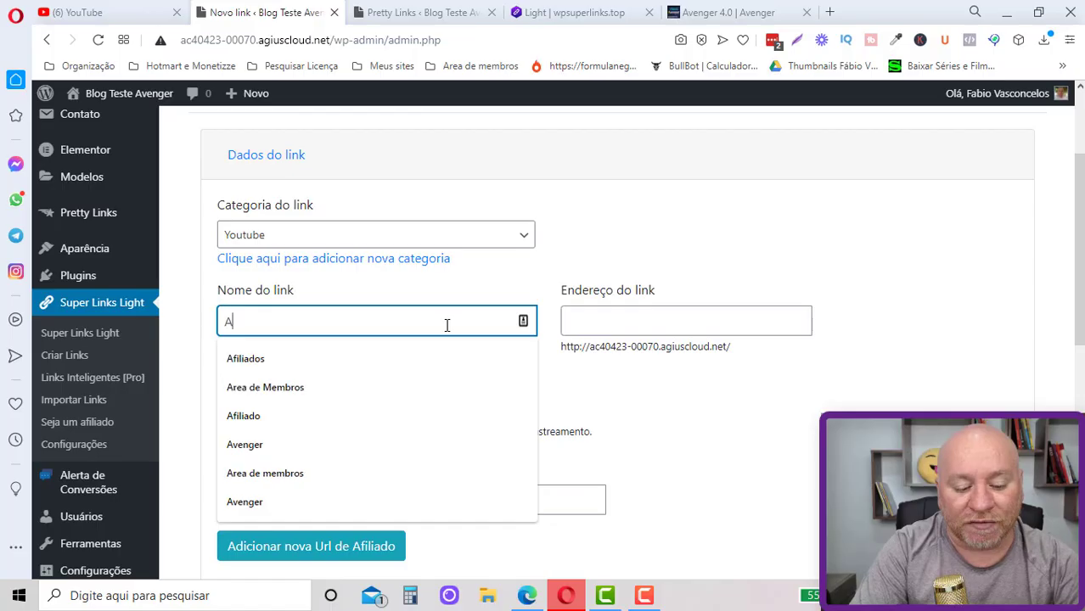
type("venger")
key("Tab")
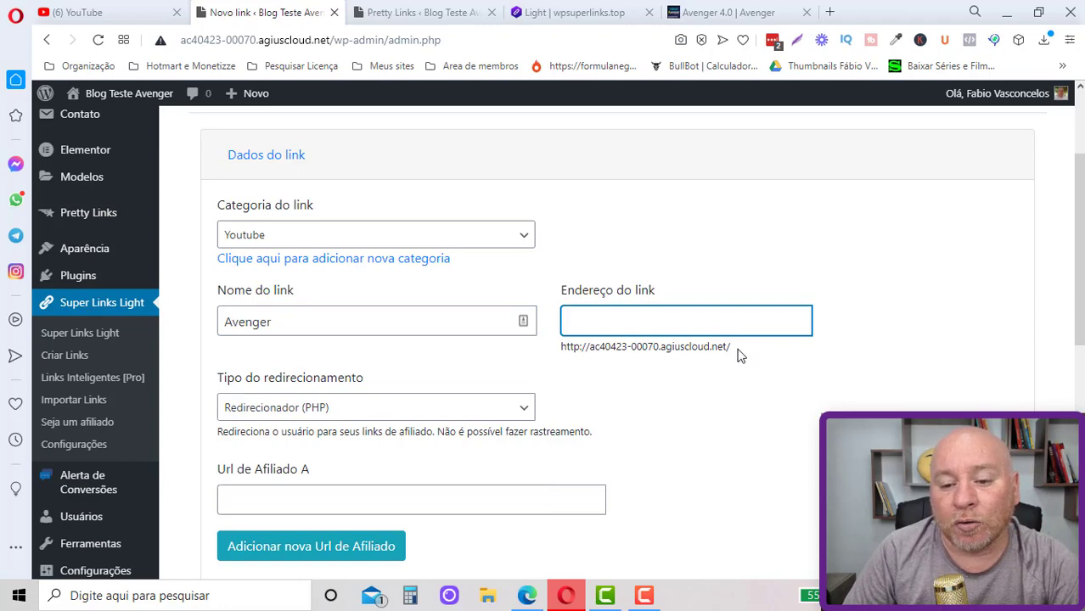
left_click(776, 357)
left_click(735, 332)
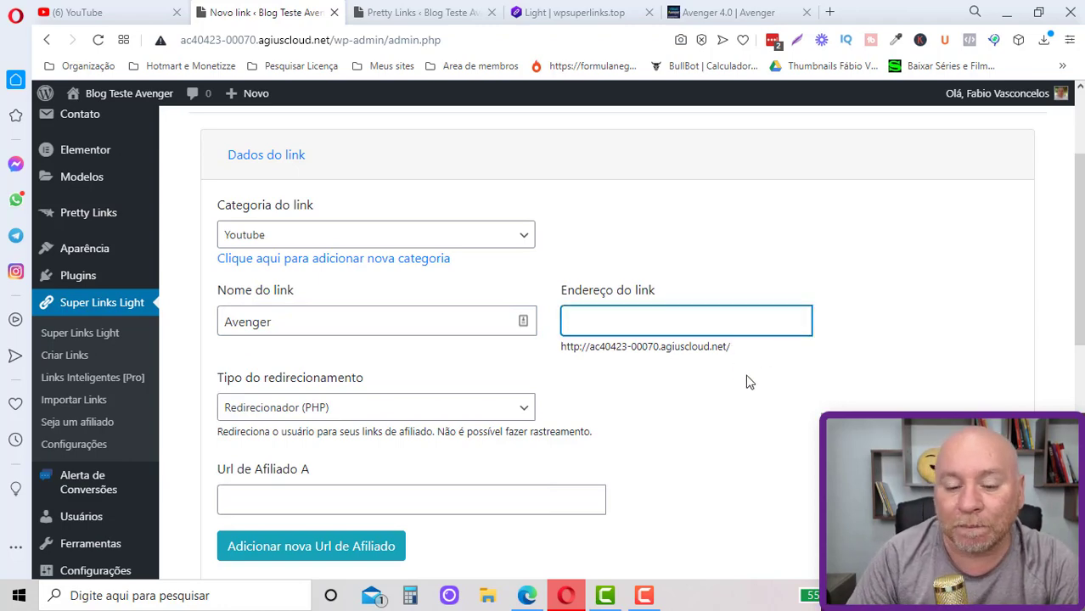
type("avenger")
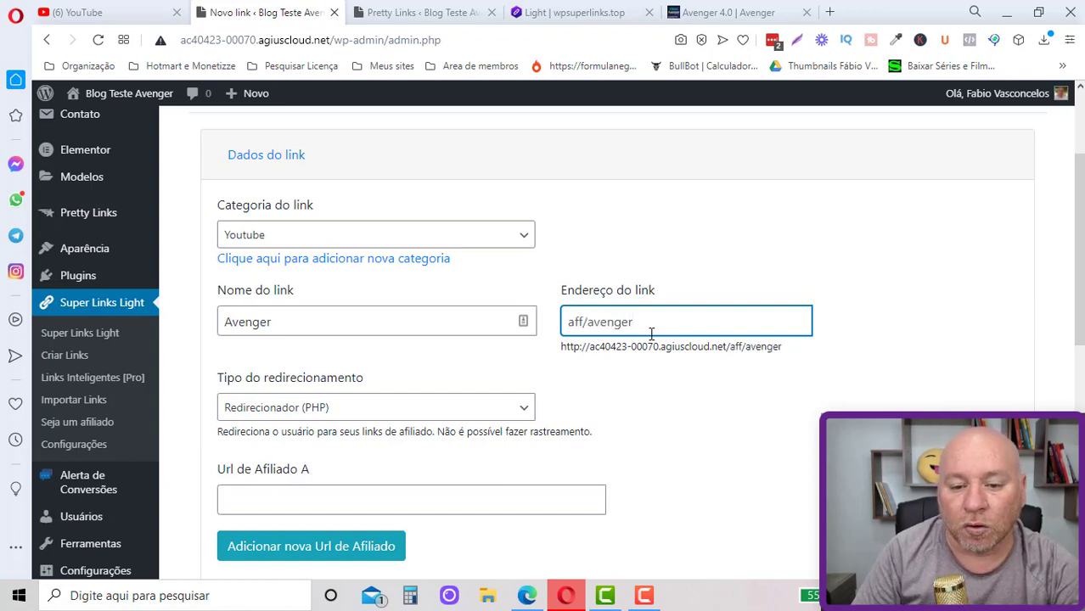
left_click_drag(651, 333, 548, 338)
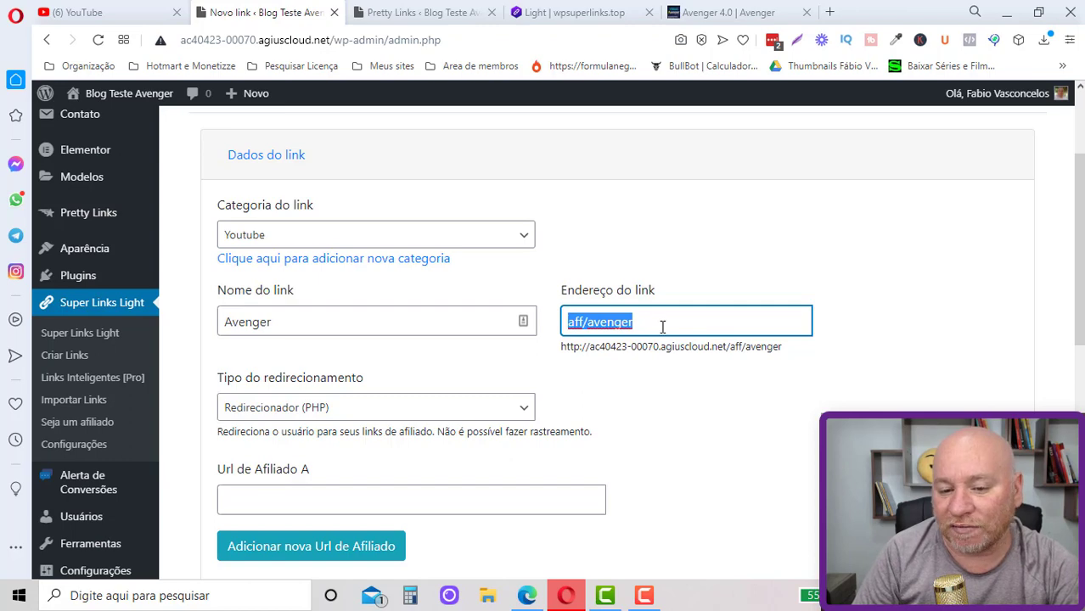
Shorten the new link's address to avenger by removing the aff/ prefix
left_click_drag(660, 327, 504, 328)
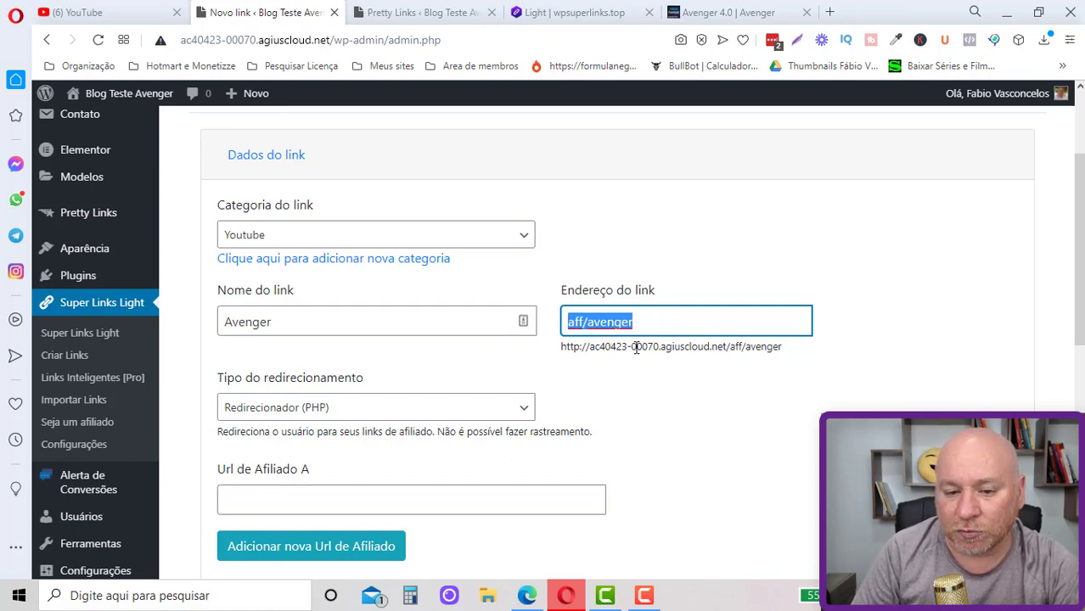
left_click_drag(593, 327, 543, 335)
key("BackSpace")
left_click(612, 362)
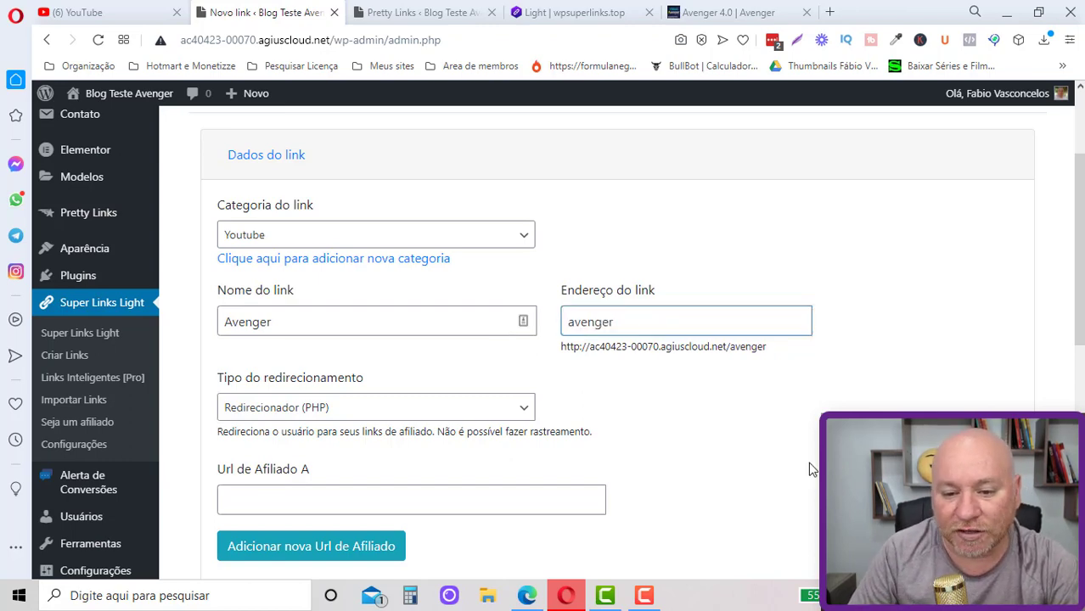
Review the available redirect types and keep Redirecionador (PHP) for the Avenger link
scroll(531, 351, "down", 1)
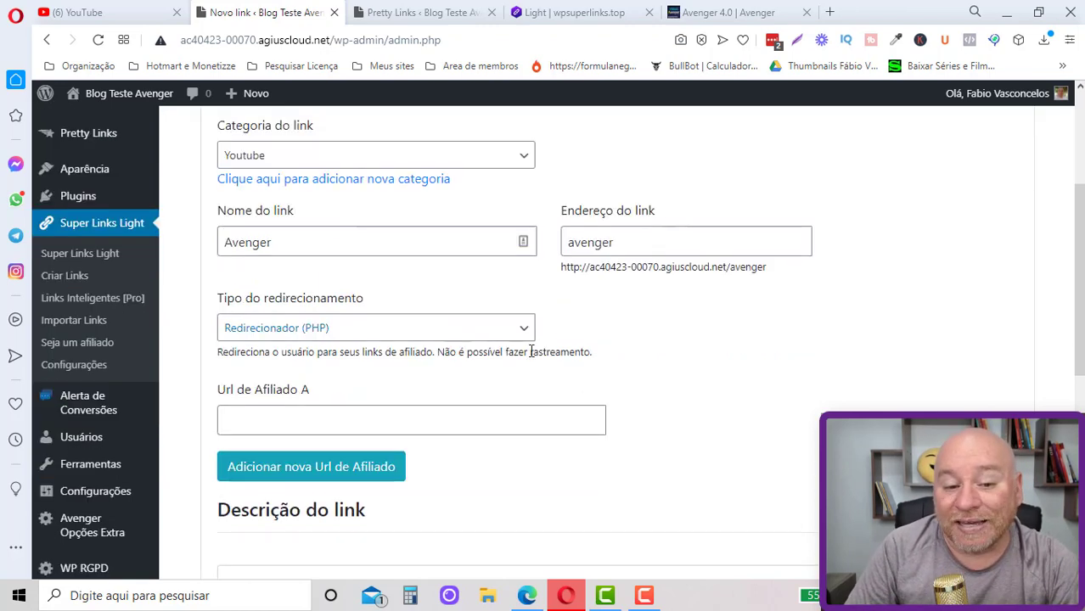
left_click(527, 335)
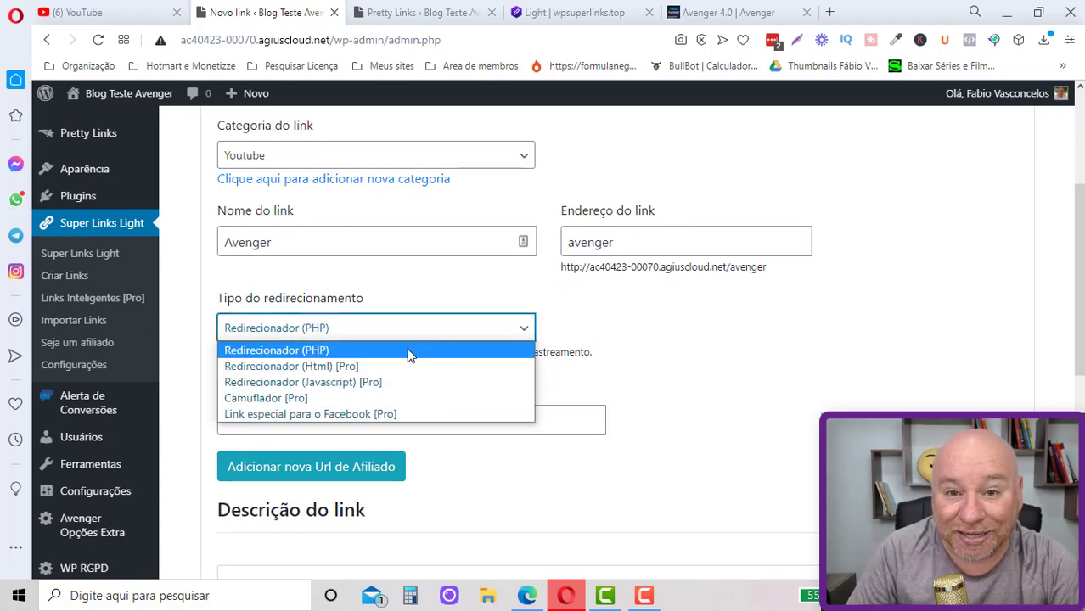
left_click(324, 348)
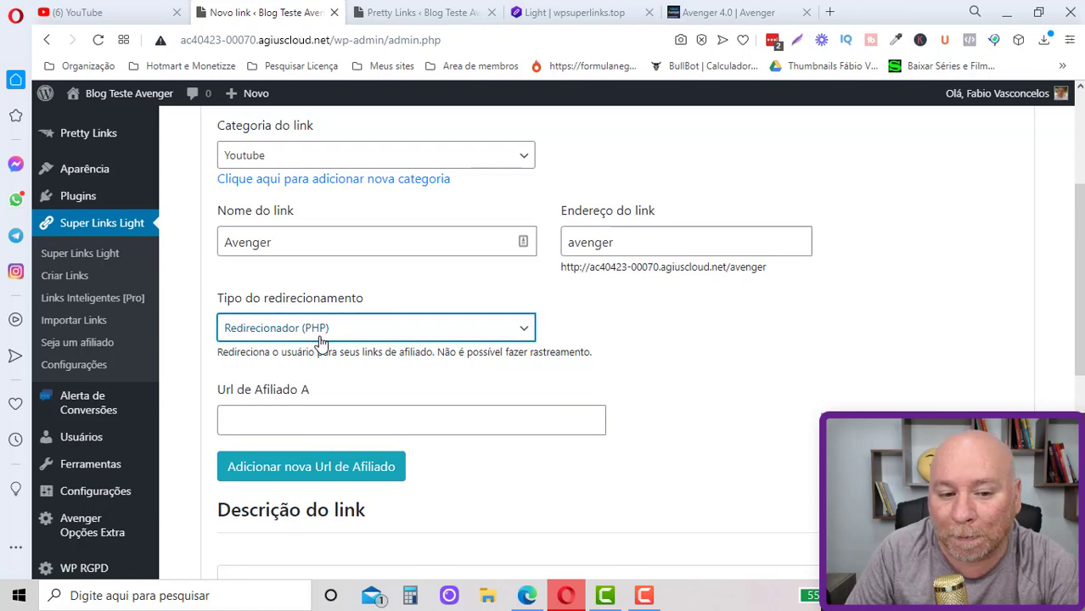
left_click(321, 339)
left_click(645, 361)
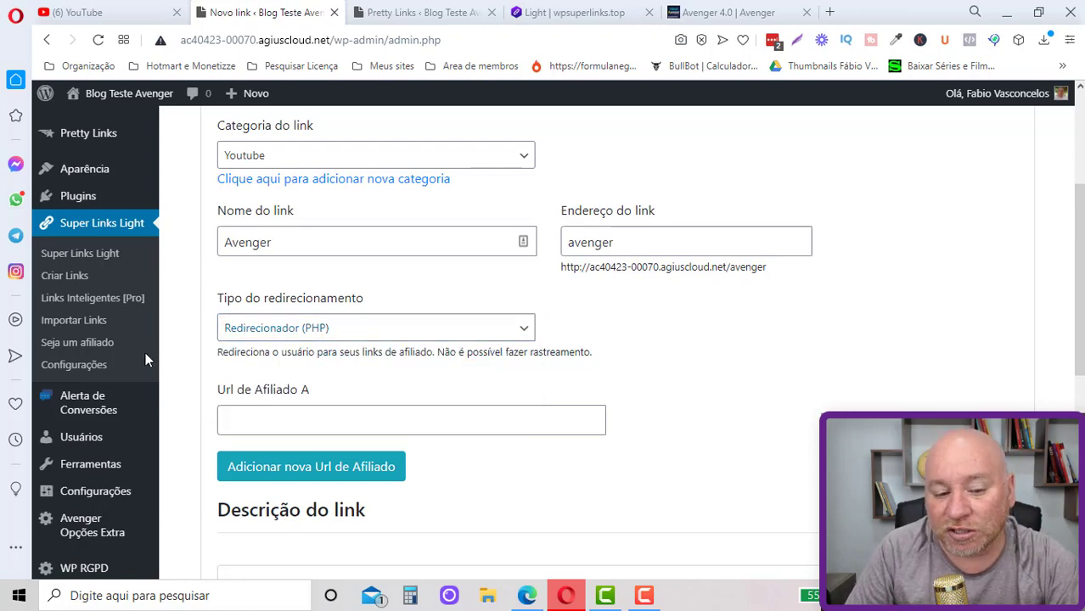
left_click(365, 329)
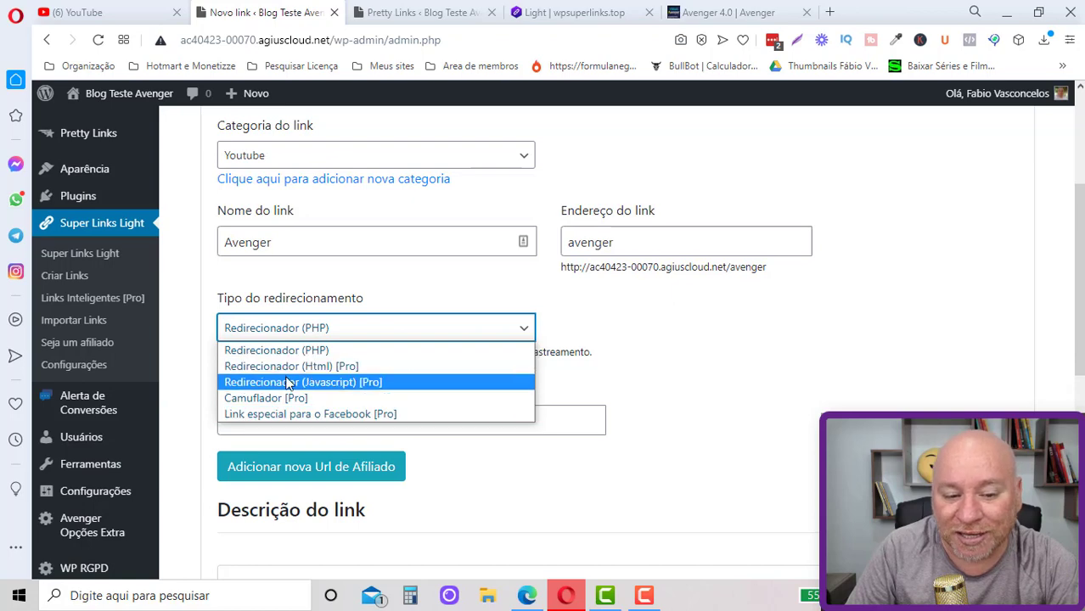
left_click(666, 364)
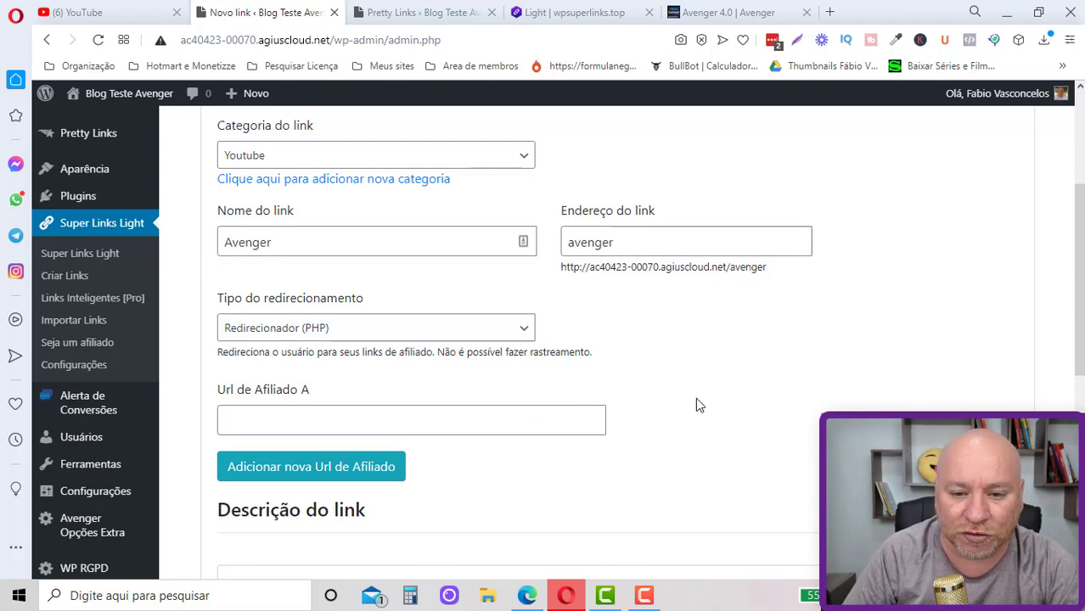
left_click(459, 422)
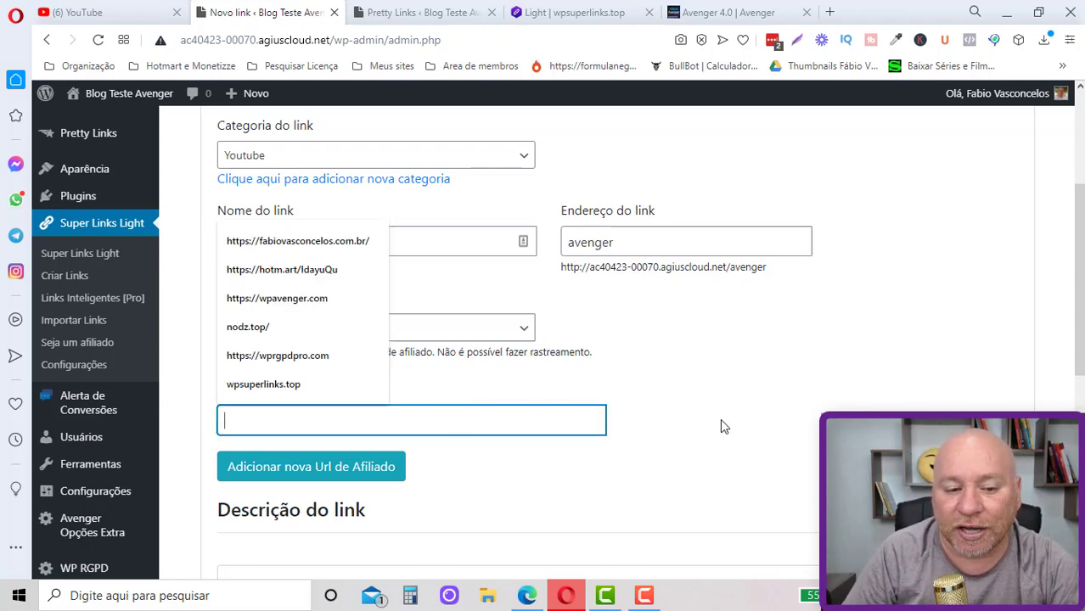
left_click(729, 12)
key("Return")
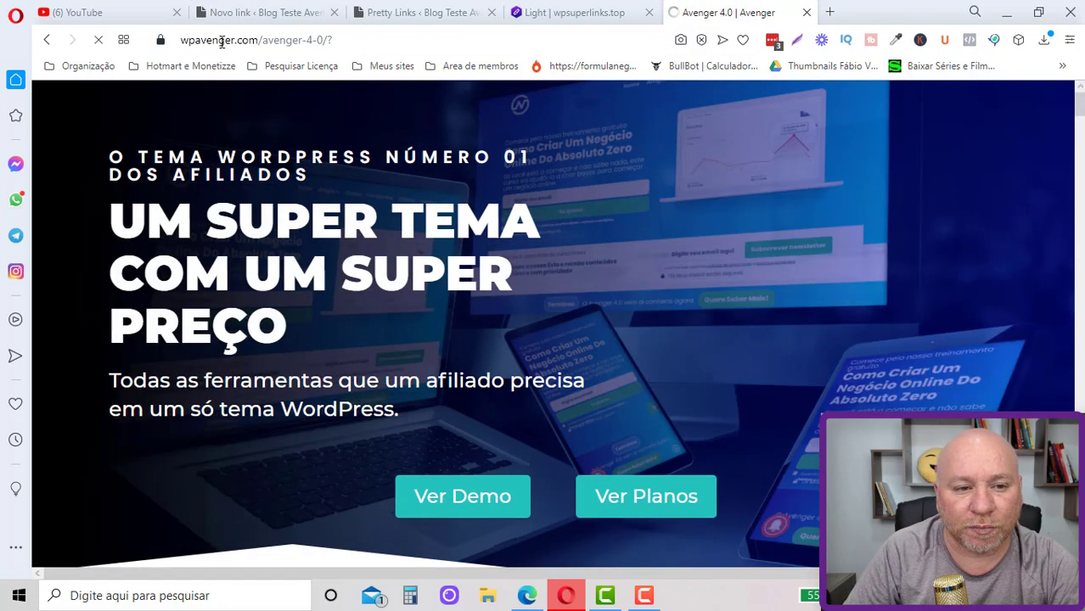
left_click_drag(183, 40, 258, 40)
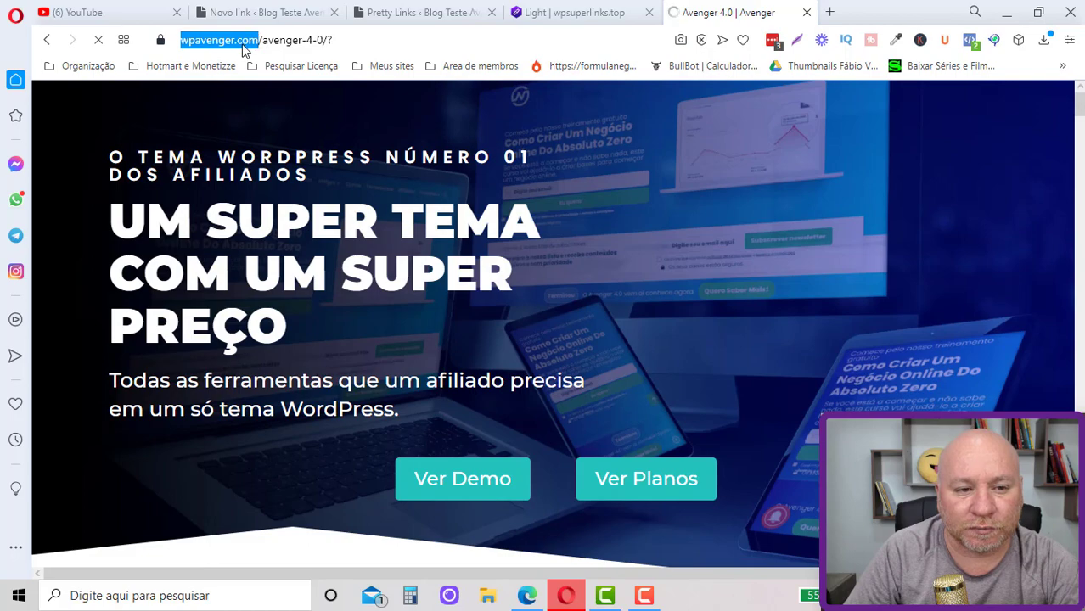
right_click(244, 49)
left_click(272, 104)
key("ctrl+w")
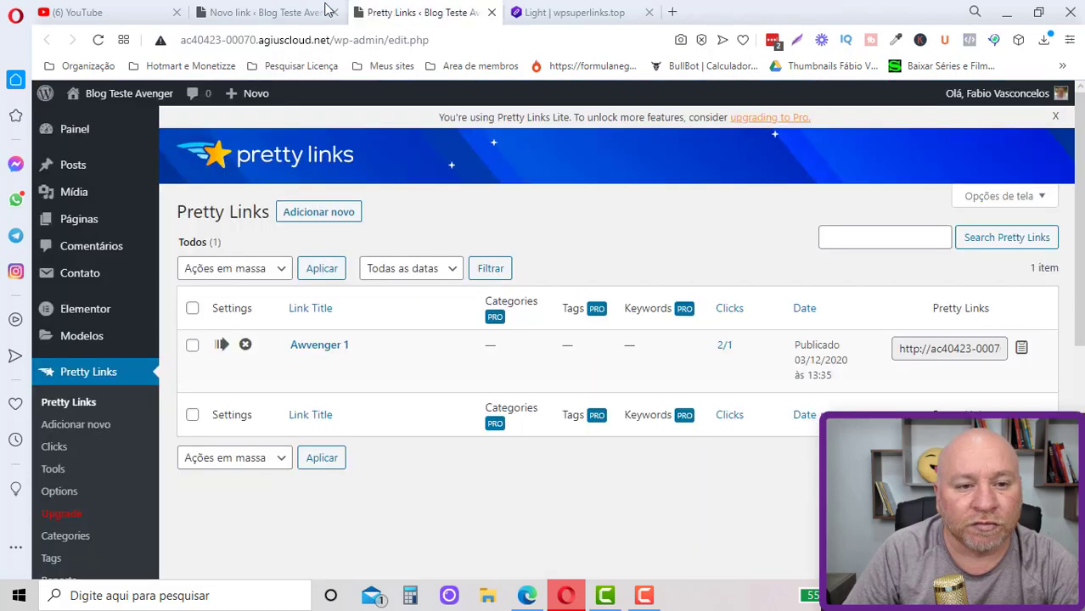
left_click(286, 8)
left_click(771, 397)
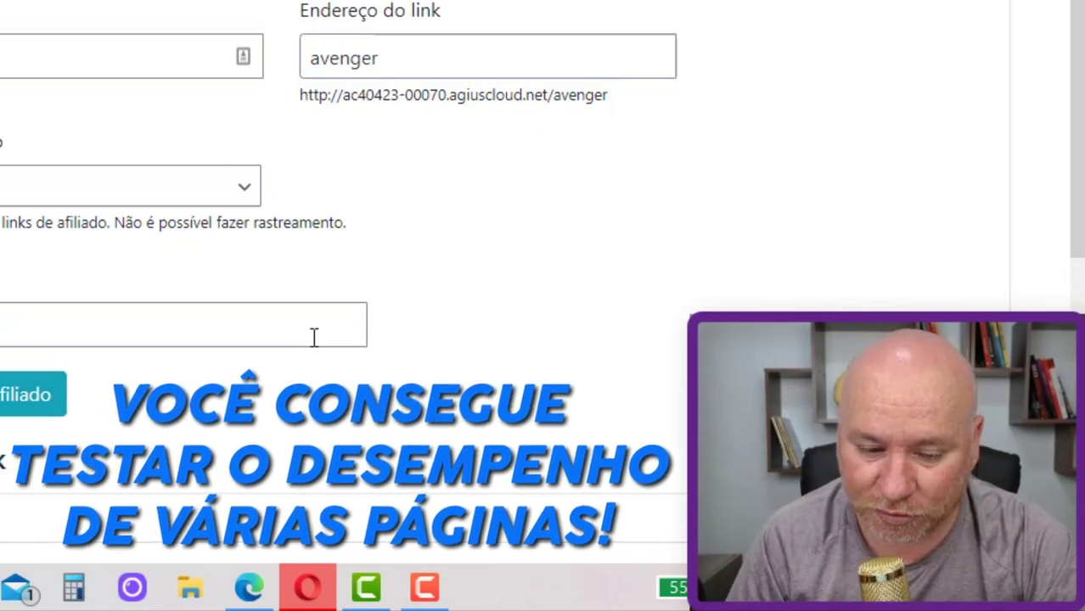
left_click(33, 395)
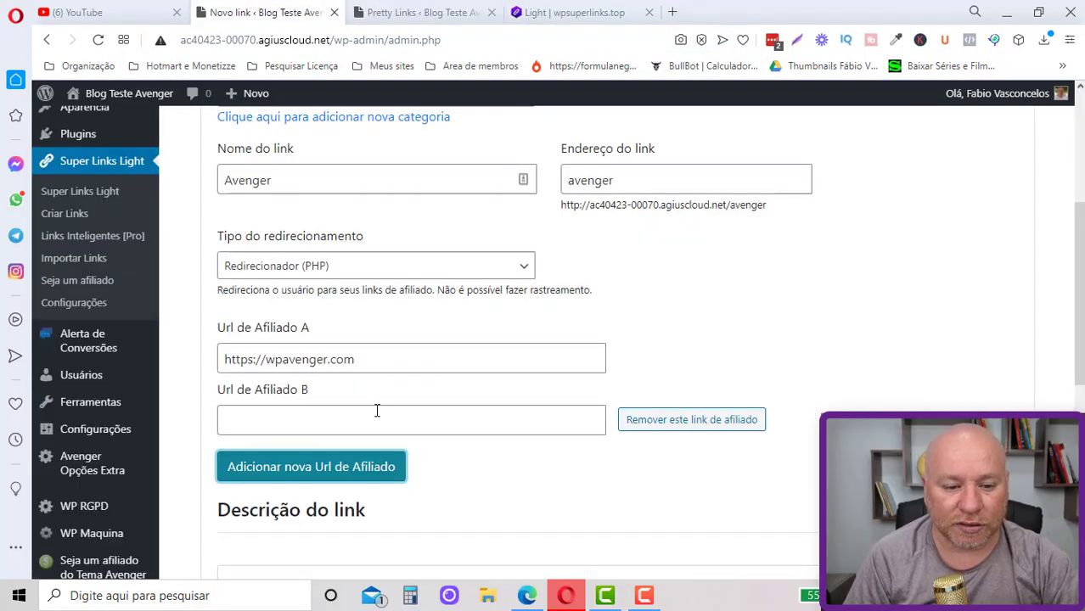
left_click(377, 419)
key("ctrl+v")
left_click(947, 379)
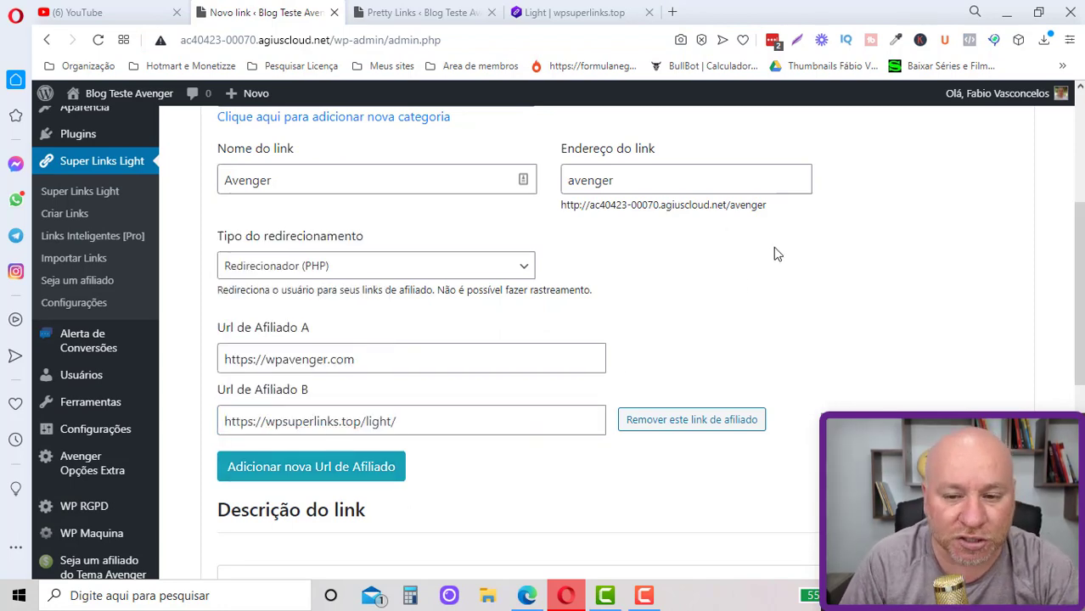
Examine the generated short address alongside Affiliate URLs A and B in the link form
left_click_drag(771, 217, 574, 202)
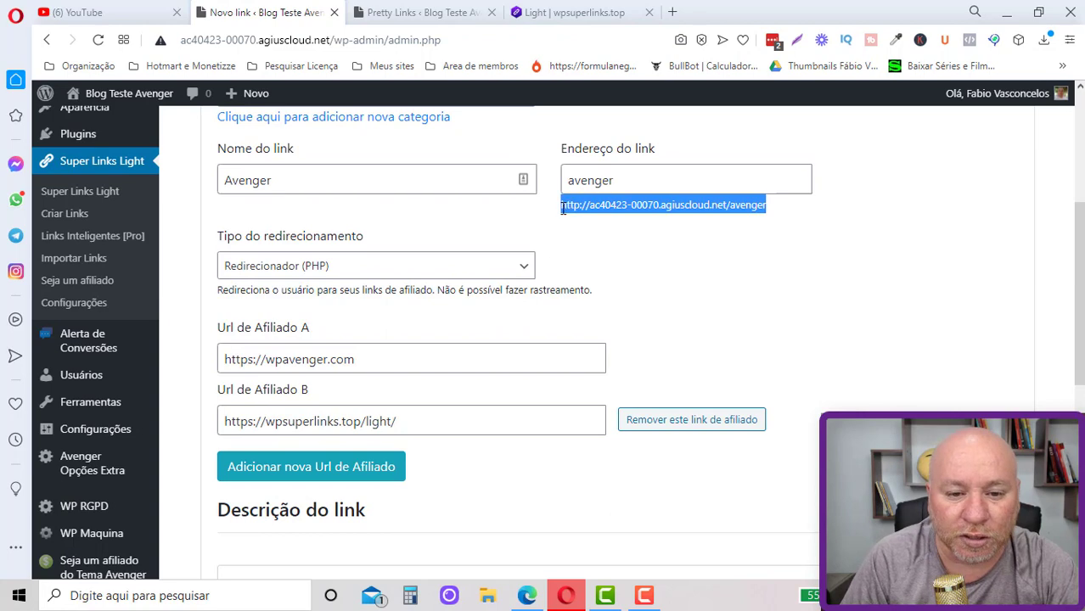
left_click(394, 360)
left_click_drag(767, 207, 558, 212)
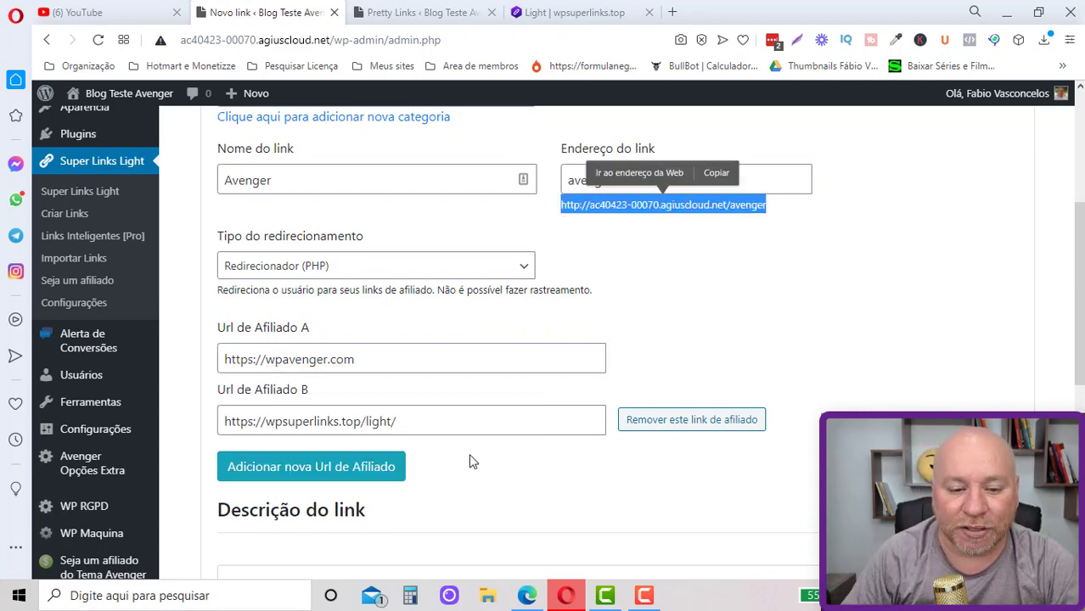
left_click(468, 429)
left_click_drag(768, 206, 562, 205)
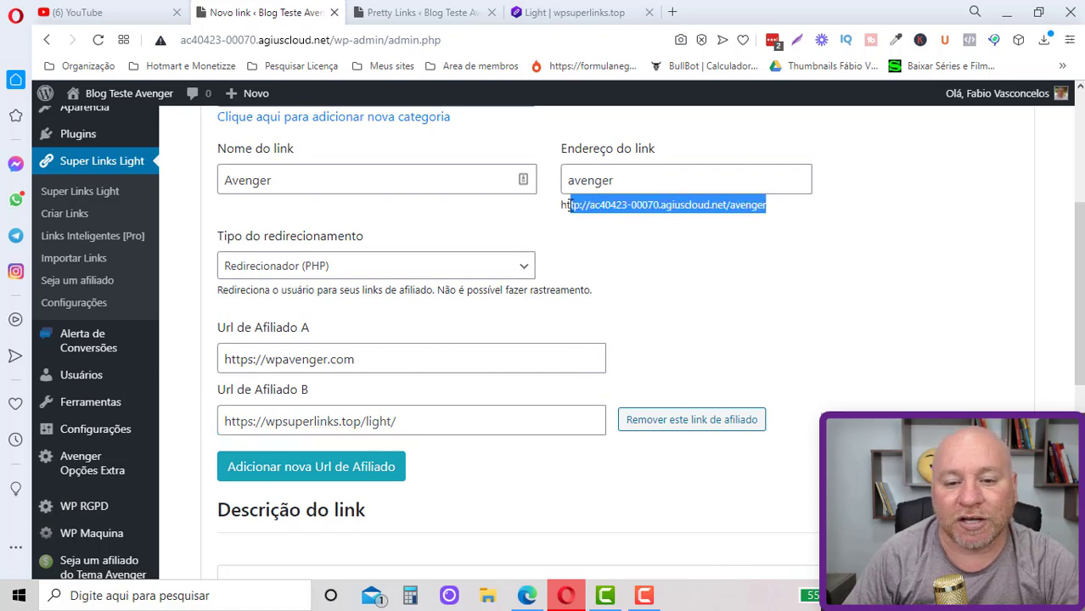
left_click(441, 359)
left_click_drag(764, 229, 541, 280)
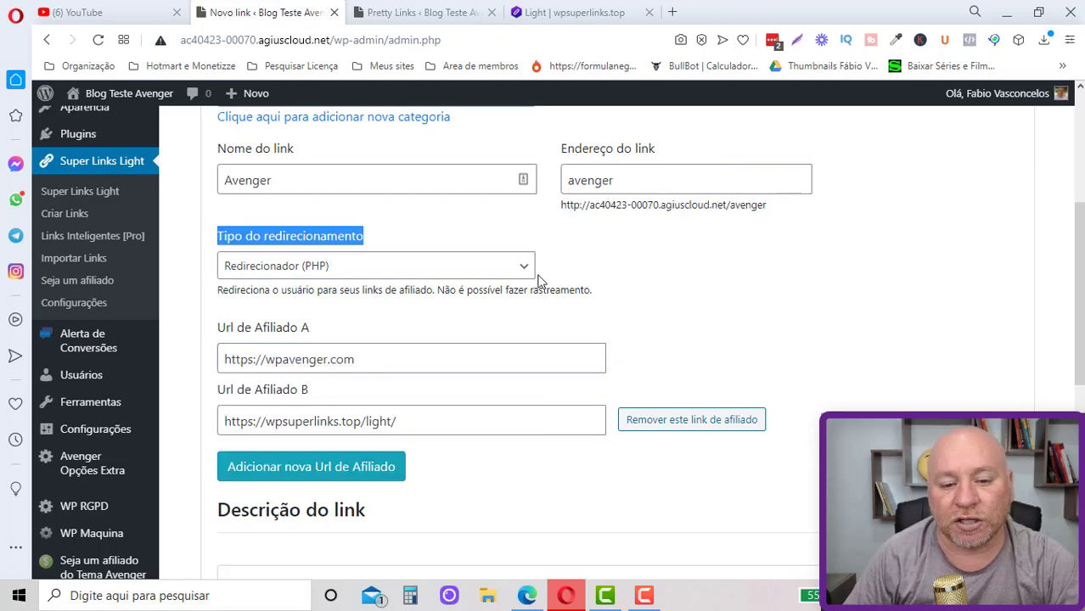
left_click(717, 310)
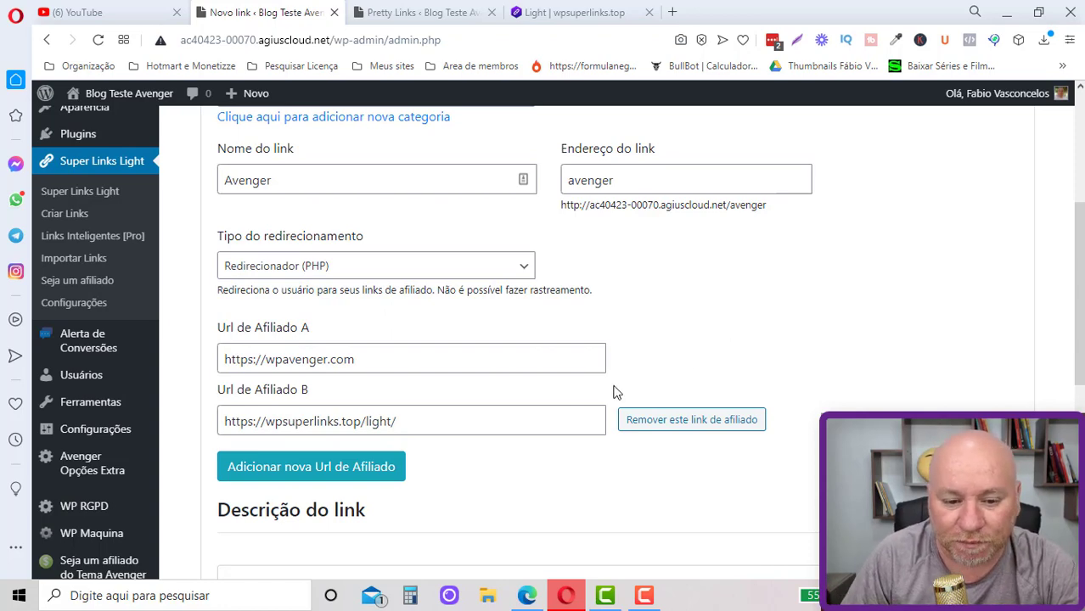
Remove Affiliate URL B and save the Avenger link
left_click(718, 425)
scroll(798, 382, "down", 5)
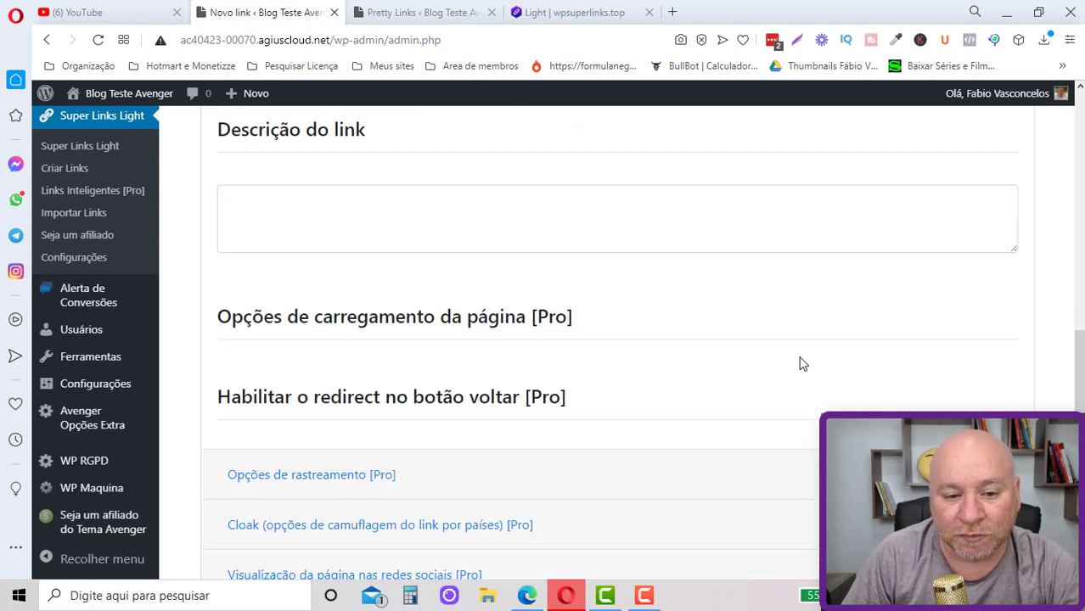
scroll(628, 408, "up", 2)
scroll(651, 475, "down", 2)
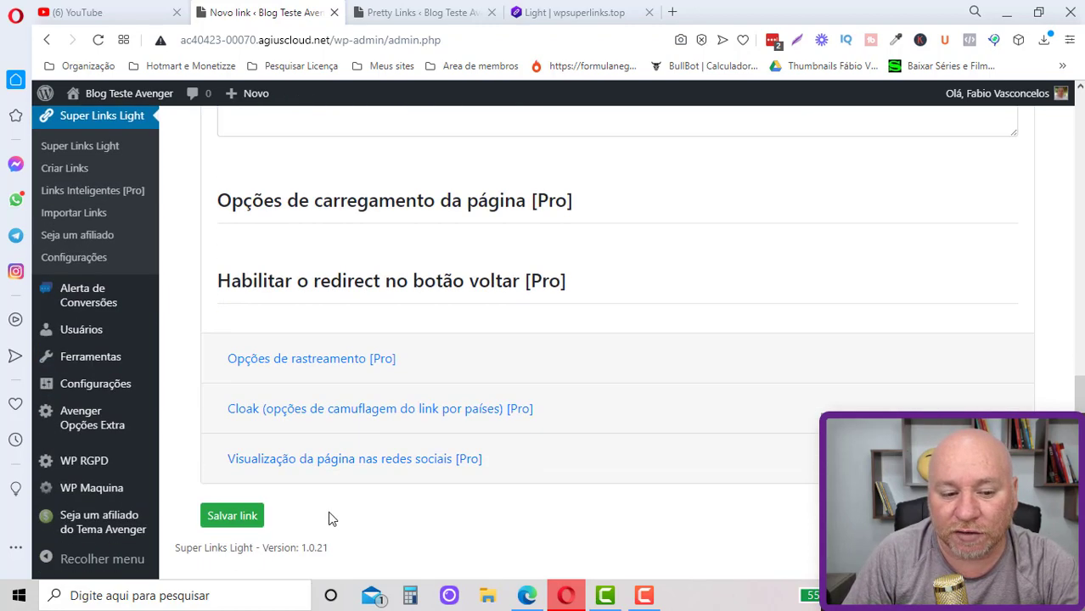
left_click(231, 515)
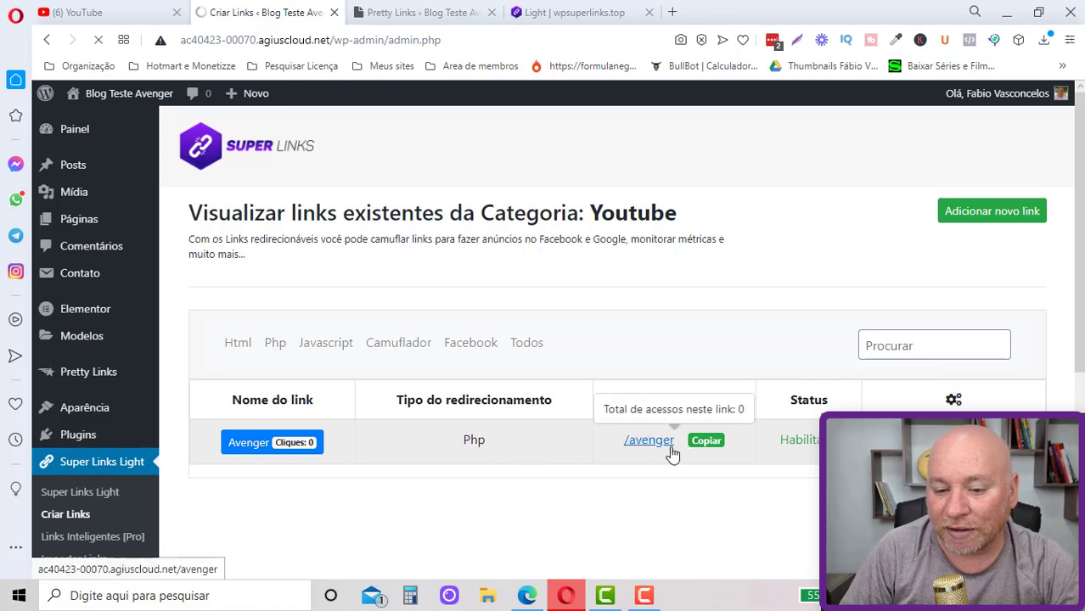
Copy the /avenger short link from the Youtube category list and open it in a new browser tab
left_click(710, 448)
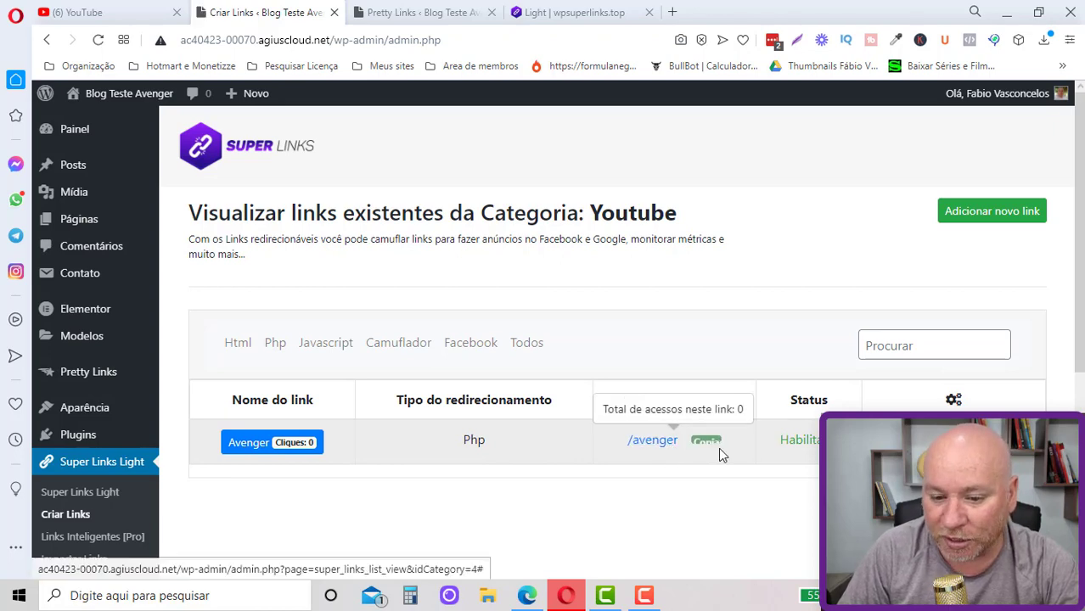
left_click(672, 12)
key("ctrl+v")
key("Return")
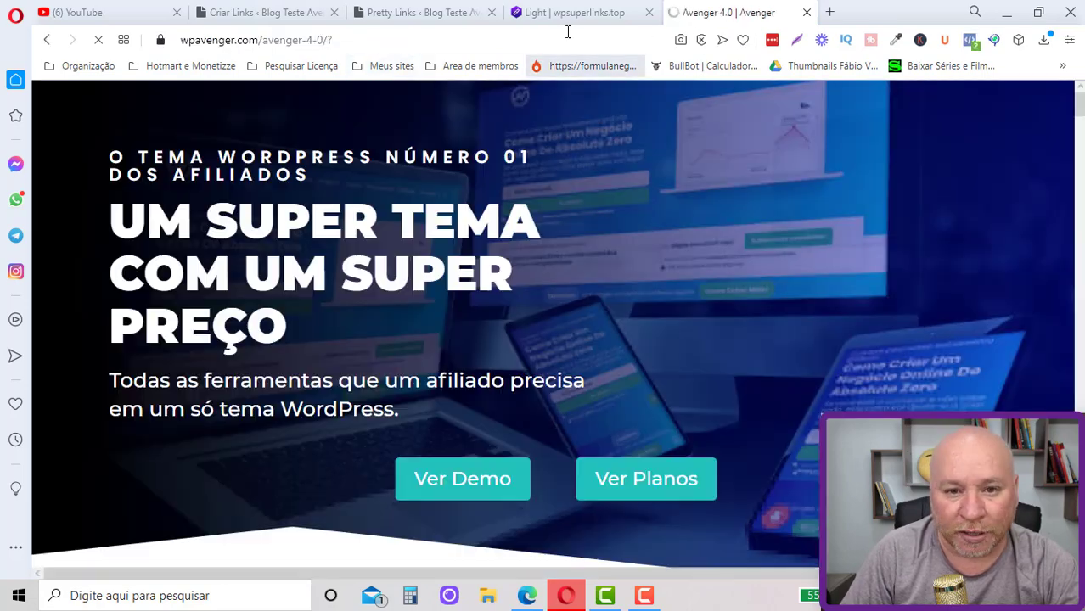
Return to the Super Links list of the Youtube category and refresh it to check the Avenger link's clicks
left_click(564, 12)
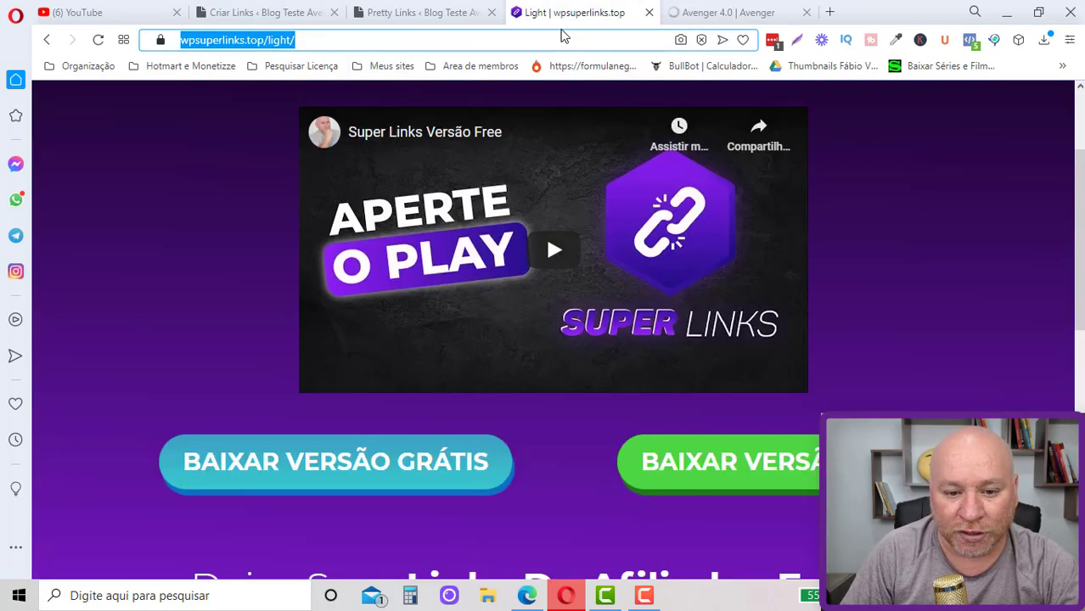
left_click(430, 13)
left_click(266, 14)
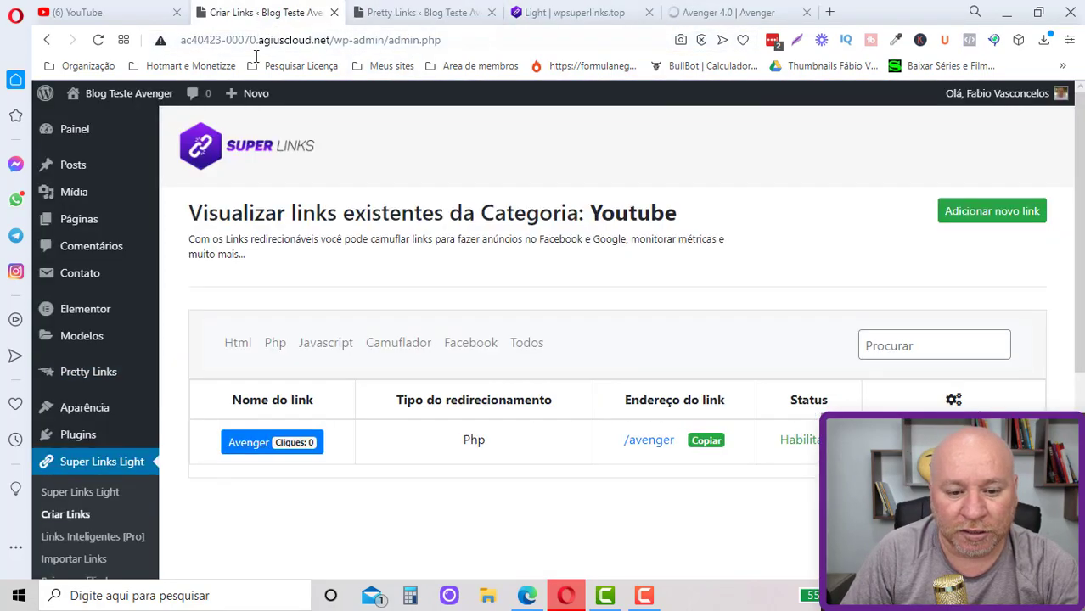
left_click(97, 40)
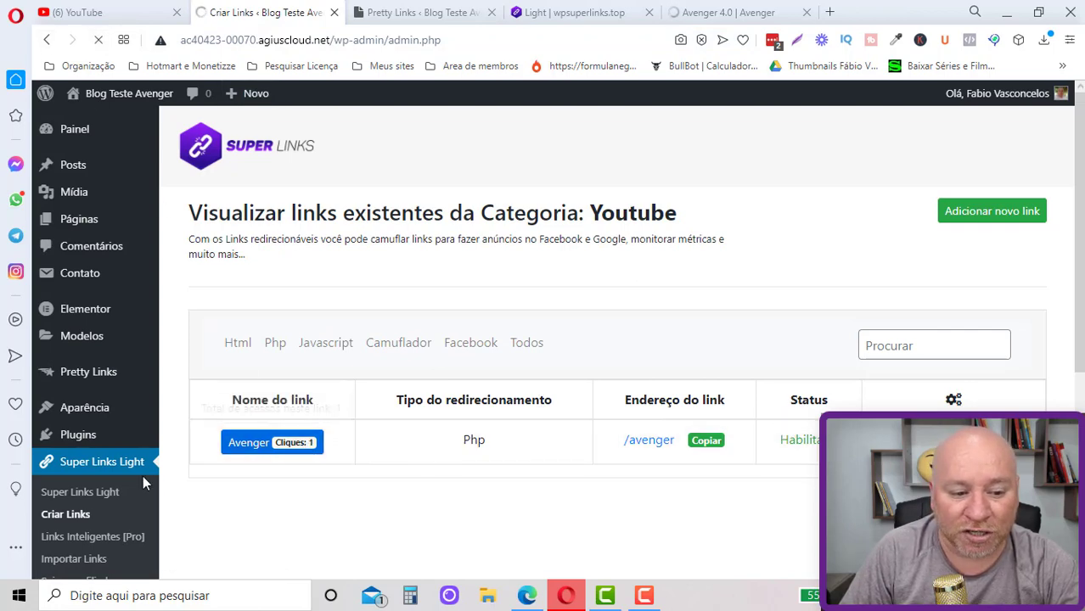
Open the Super Links category overview and look through the categories, comparing it with the Pretty Links list
left_click(76, 514)
scroll(694, 443, "down", 1)
scroll(694, 443, "down", 2)
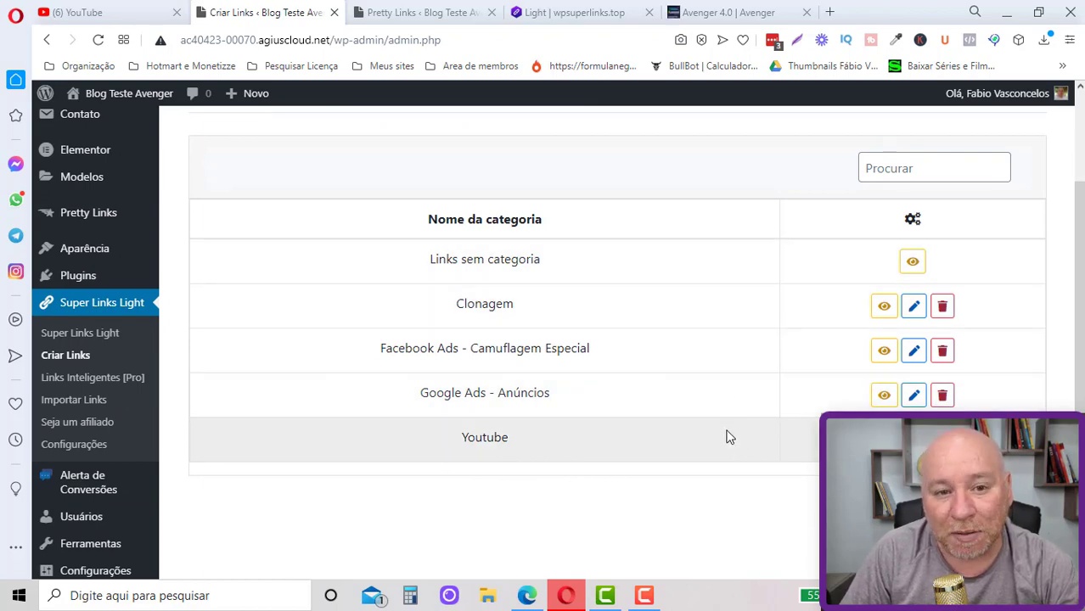
left_click(434, 18)
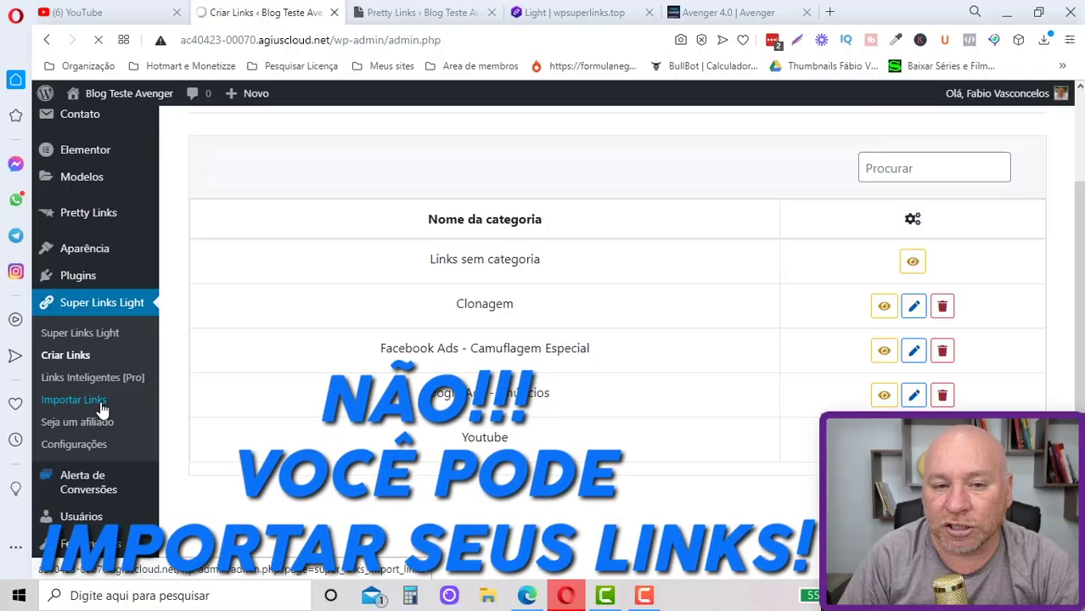
Generate the list of links to import from the Pretty Links plugin in Super Links, and open the Pretty Links list to compare
left_click(37, 402)
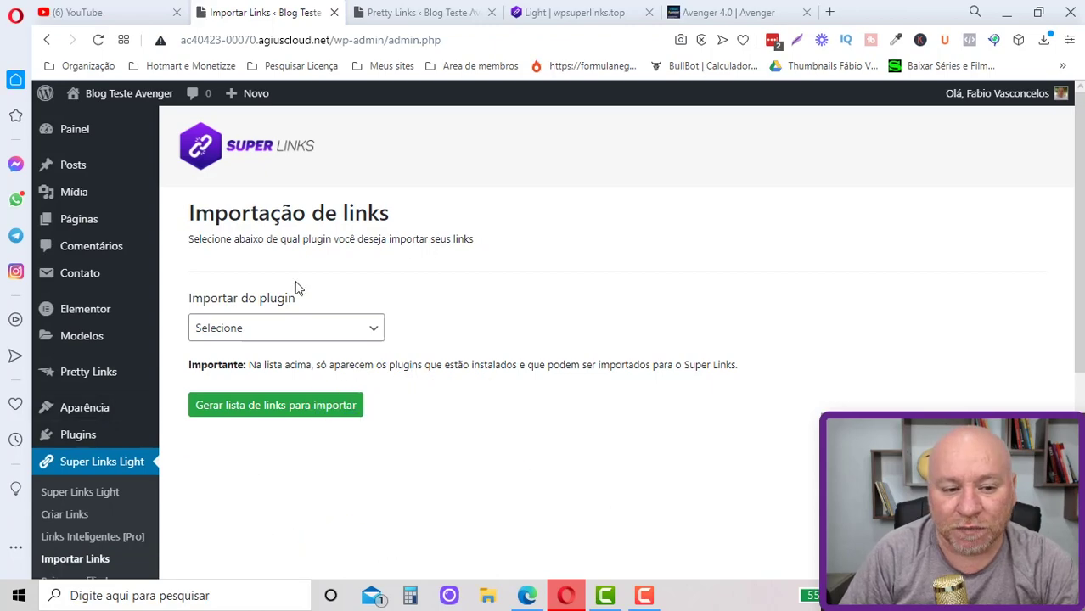
left_click(355, 333)
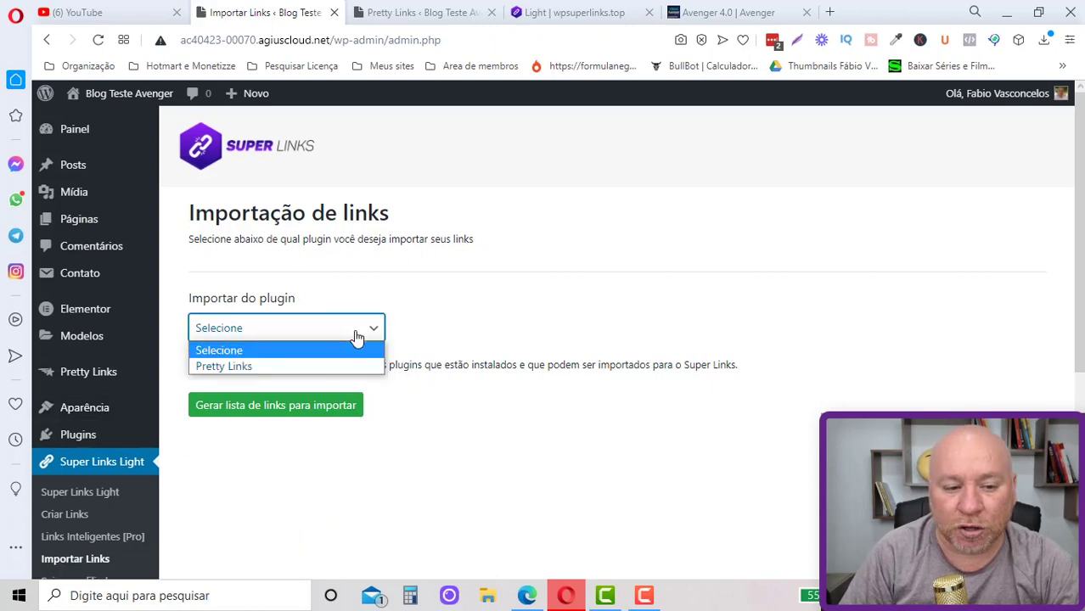
left_click(248, 372)
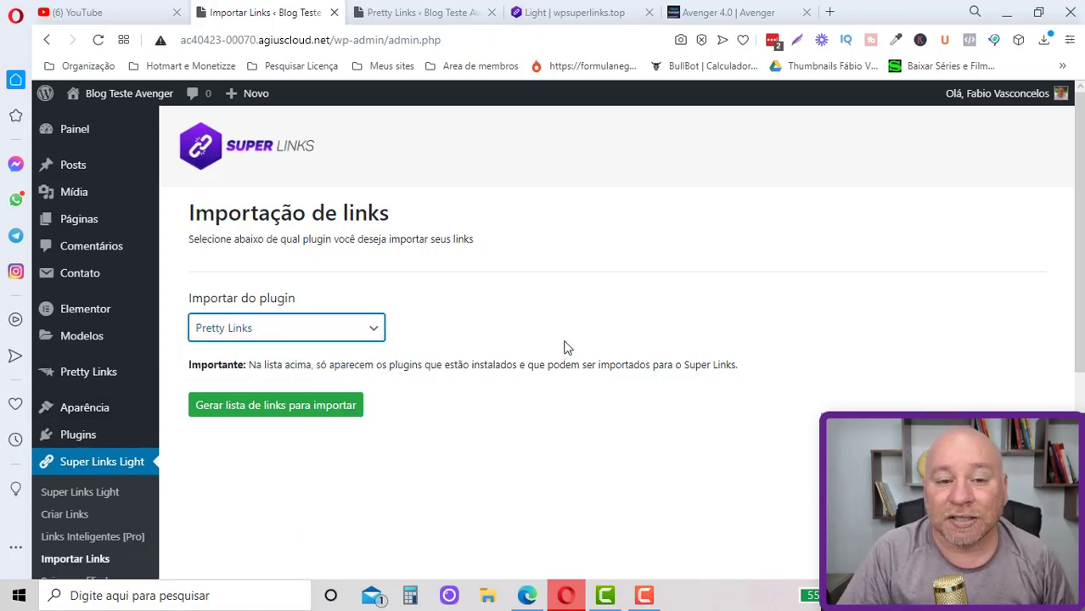
left_click(283, 407)
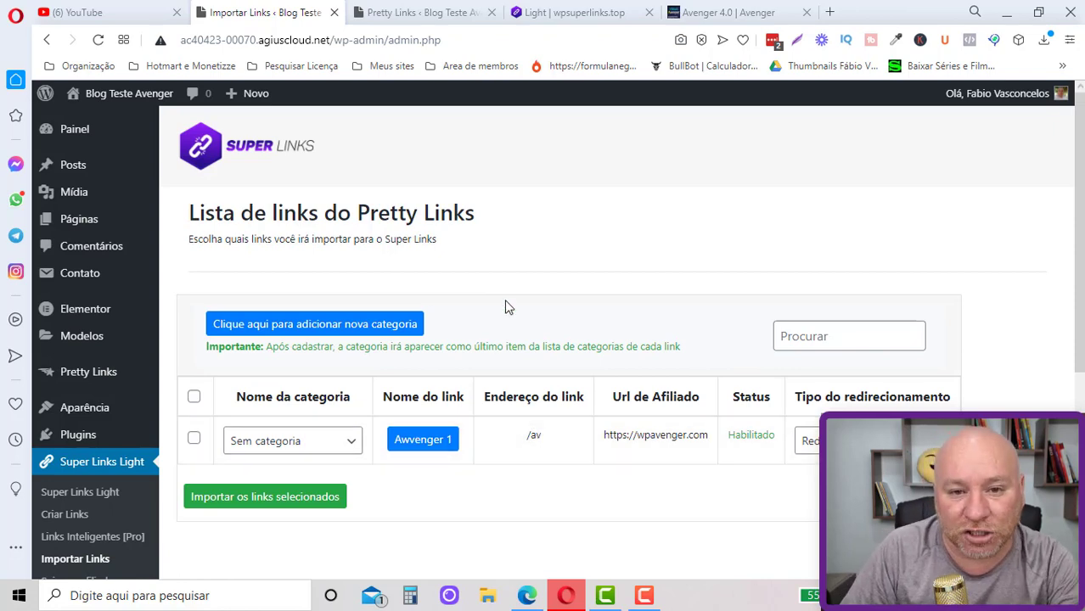
left_click(386, 13)
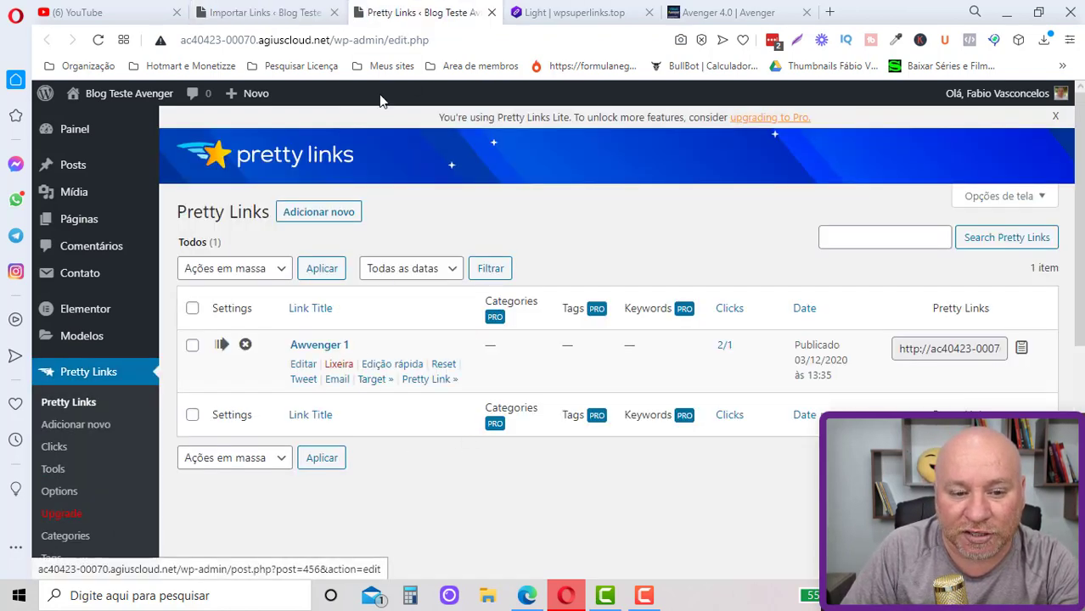
Check the Super Links import list, then create a new Pretty Link titled teste with target URL ttttt and slug 5wp8
left_click(259, 24)
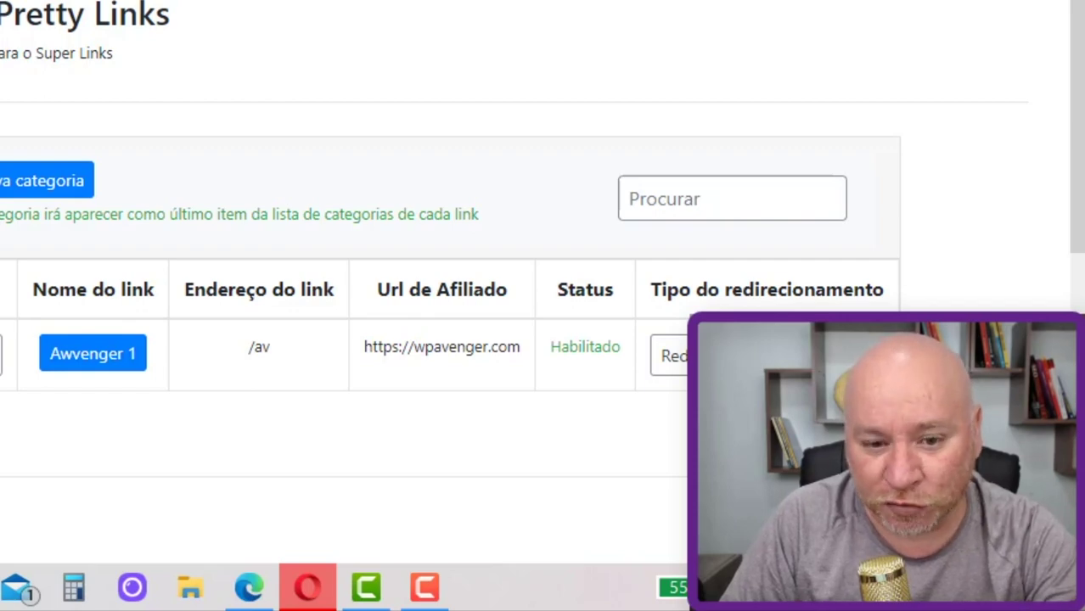
key("ctrl+Tab")
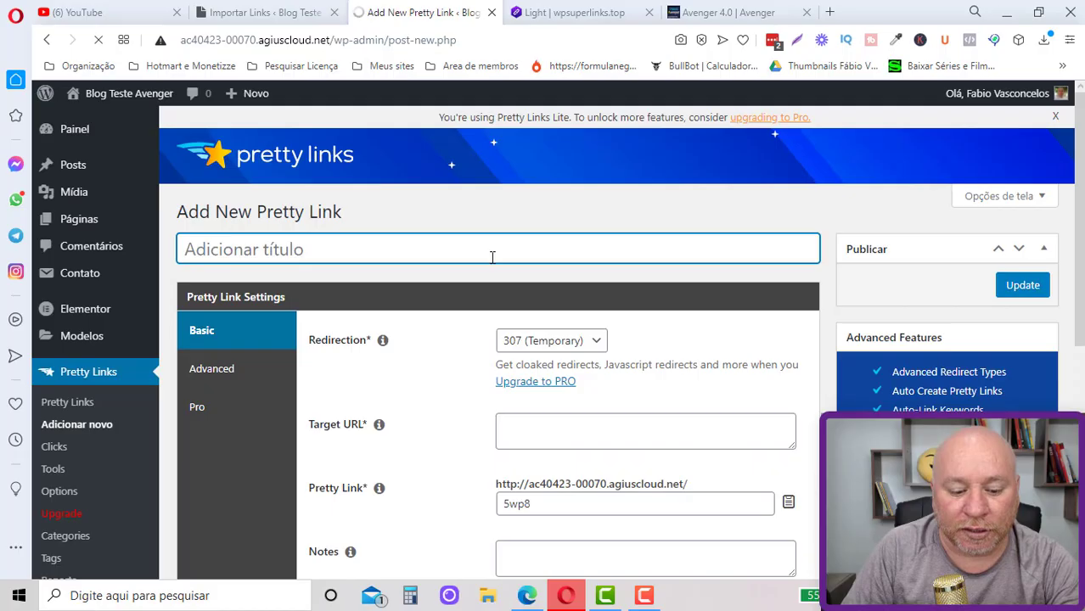
type("t")
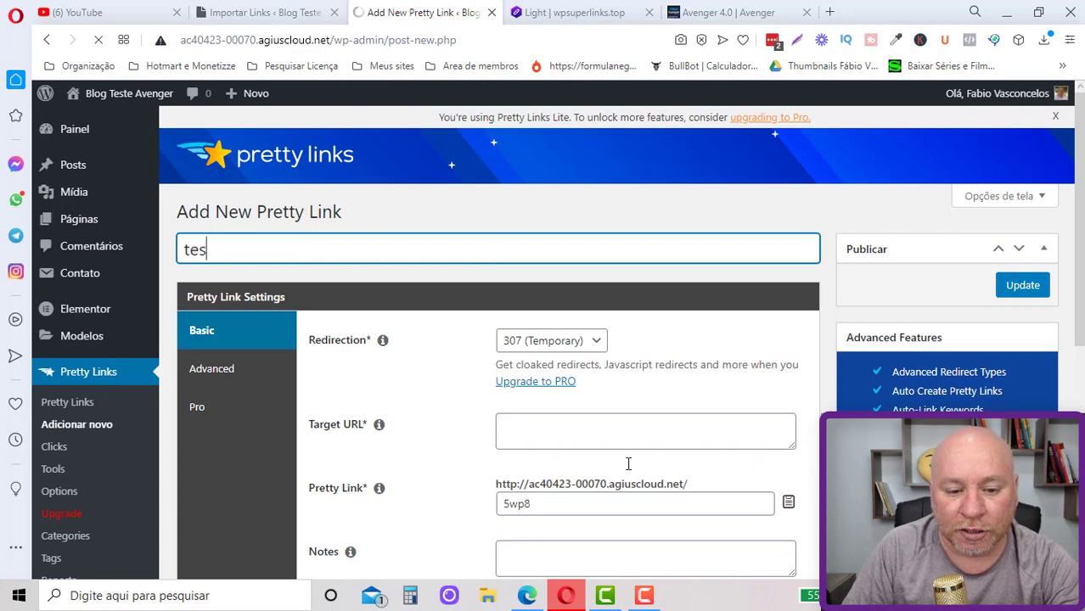
type("es")
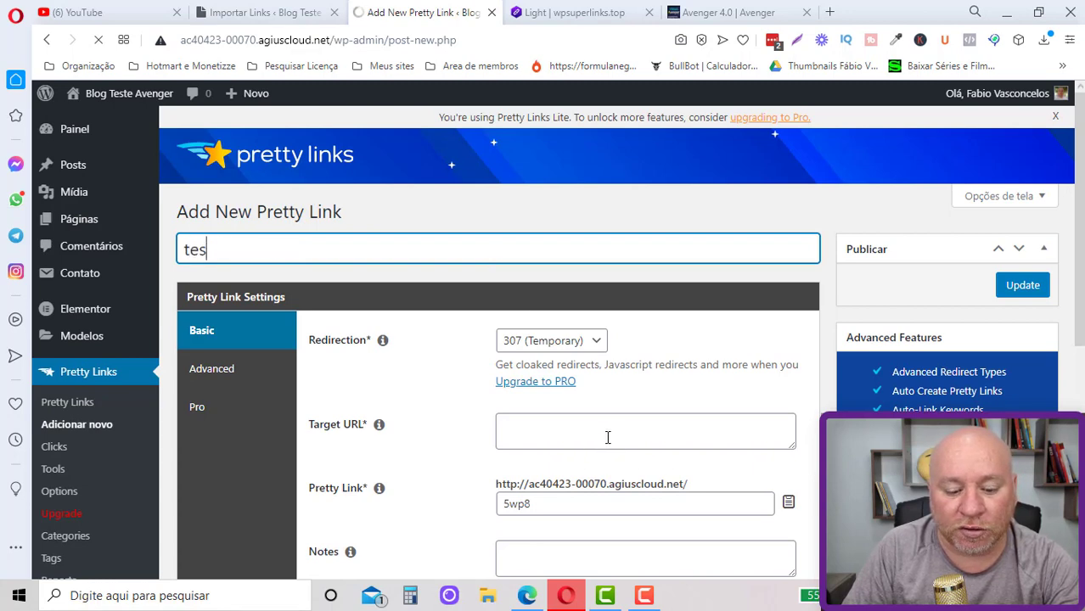
type("te")
left_click(608, 433)
type("ttttt")
scroll(632, 475, "down", 2)
scroll(701, 465, "up", 2)
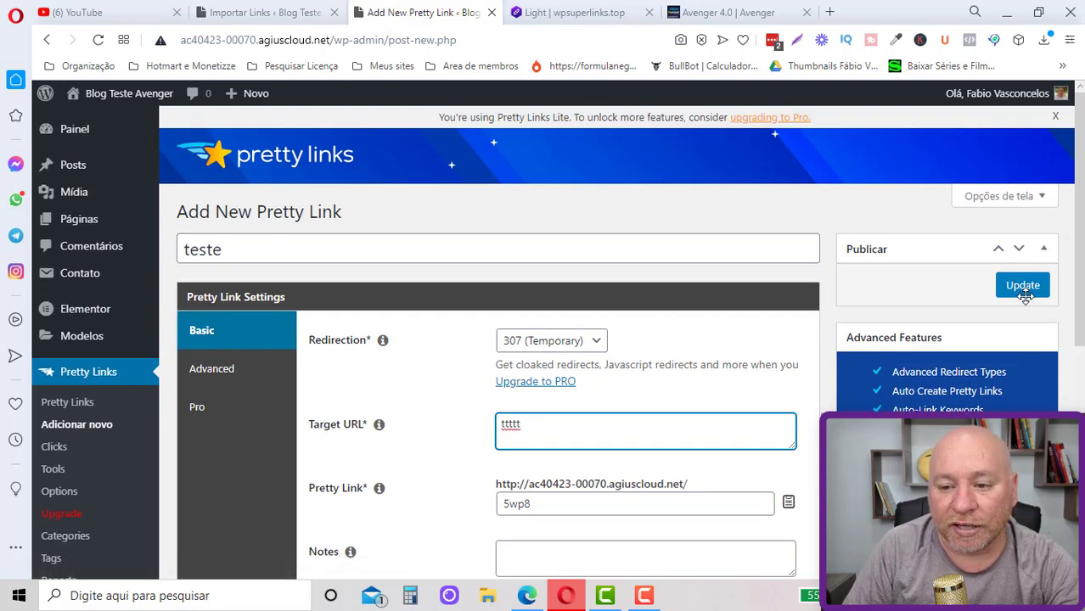
left_click(1023, 287)
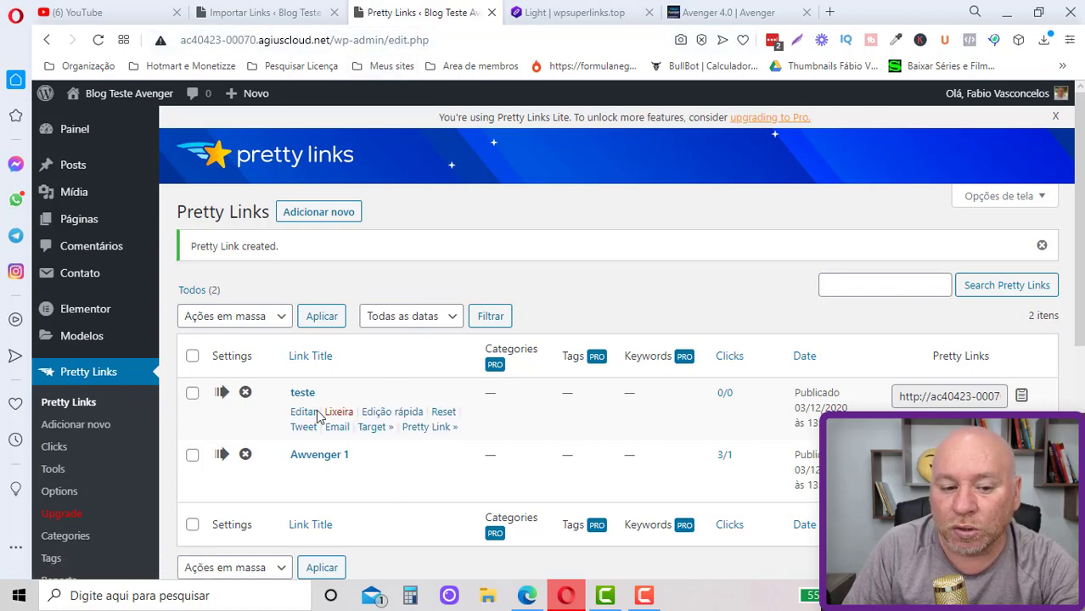
Return to the Super Links import page, reload it and regenerate the list of links from the Pretty Links plugin
left_click(304, 15)
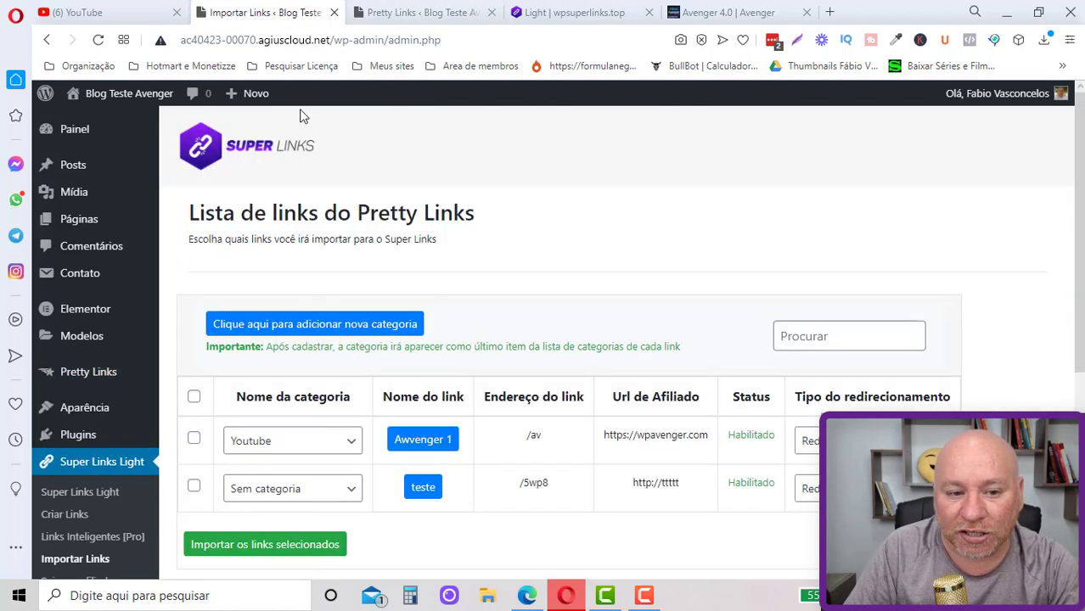
left_click(98, 40)
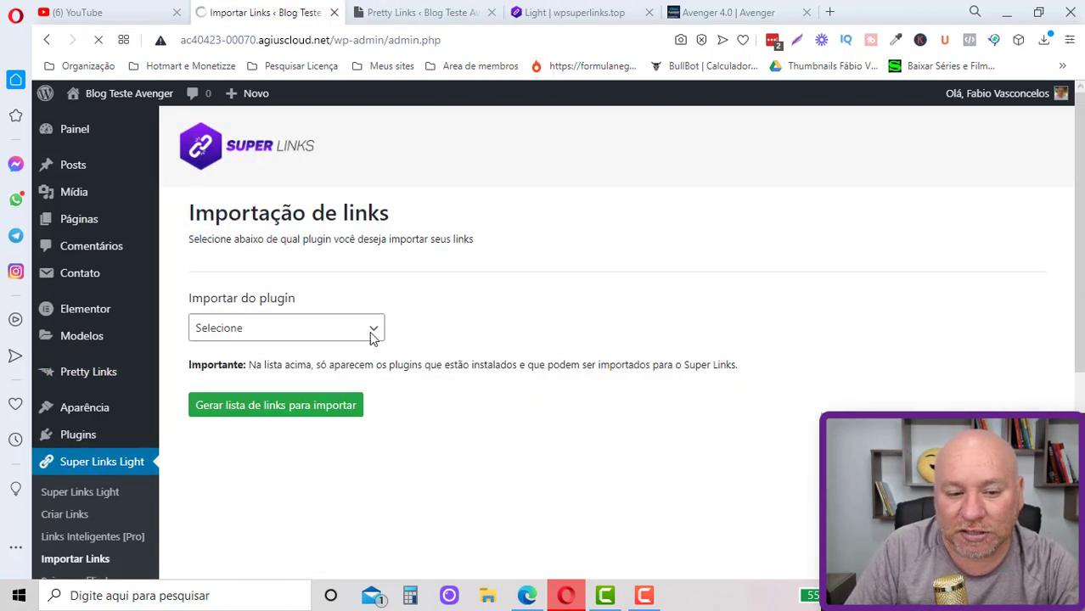
left_click(371, 331)
left_click(281, 355)
left_click(288, 406)
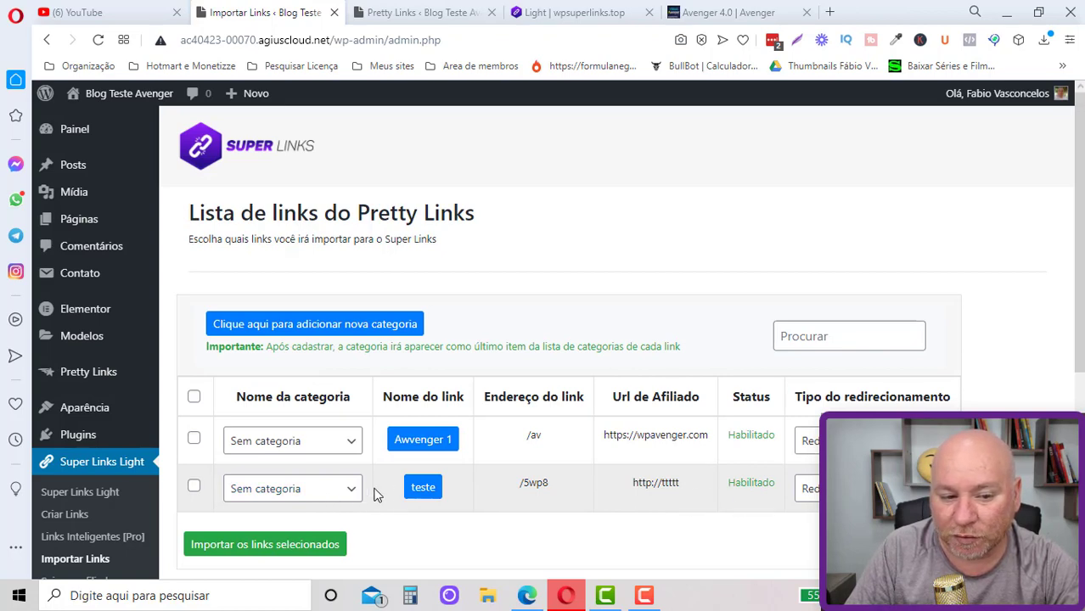
Import only the Awvenger 1 link into the Youtube category and open that category's link list
left_click(274, 447)
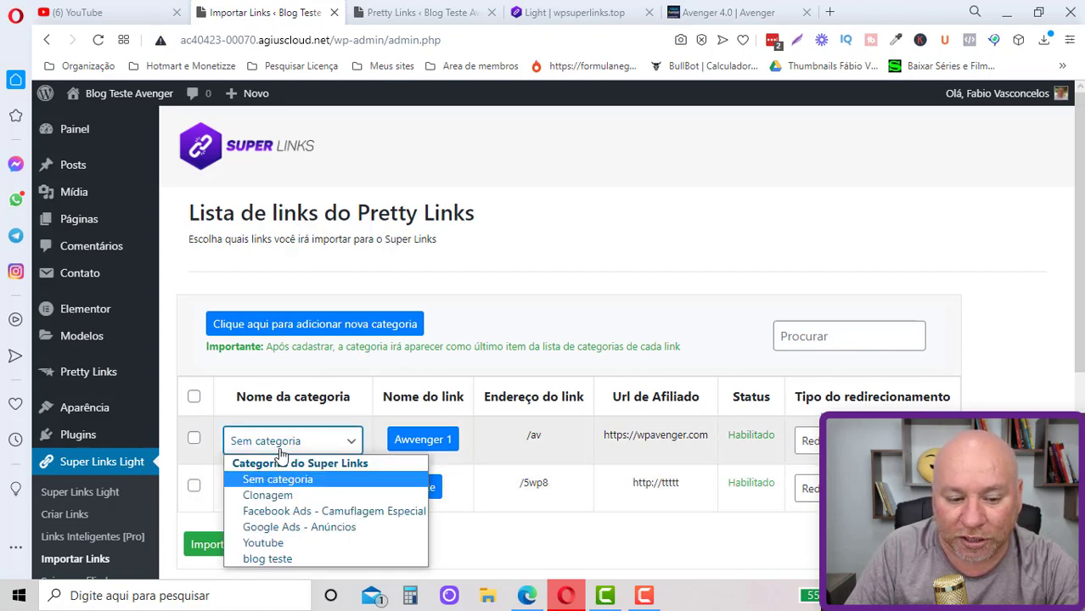
left_click(264, 542)
left_click(194, 438)
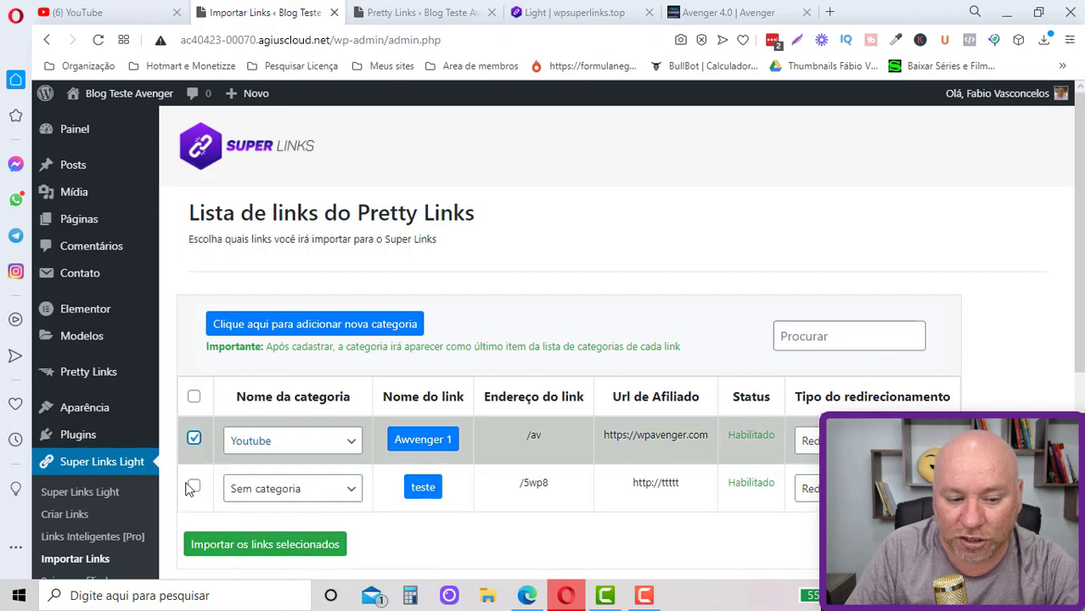
left_click(208, 543)
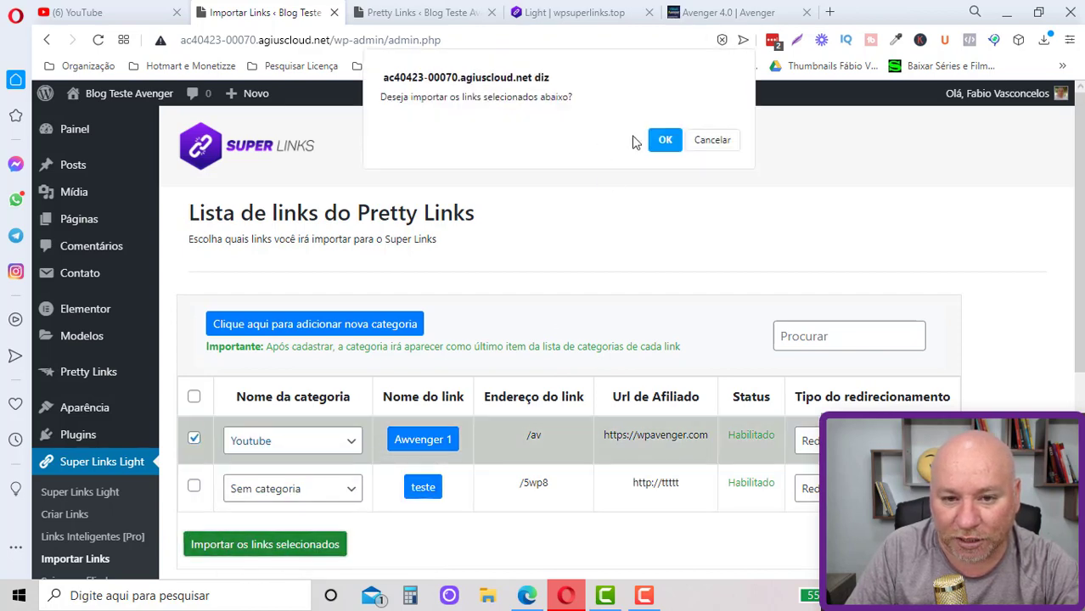
left_click(666, 141)
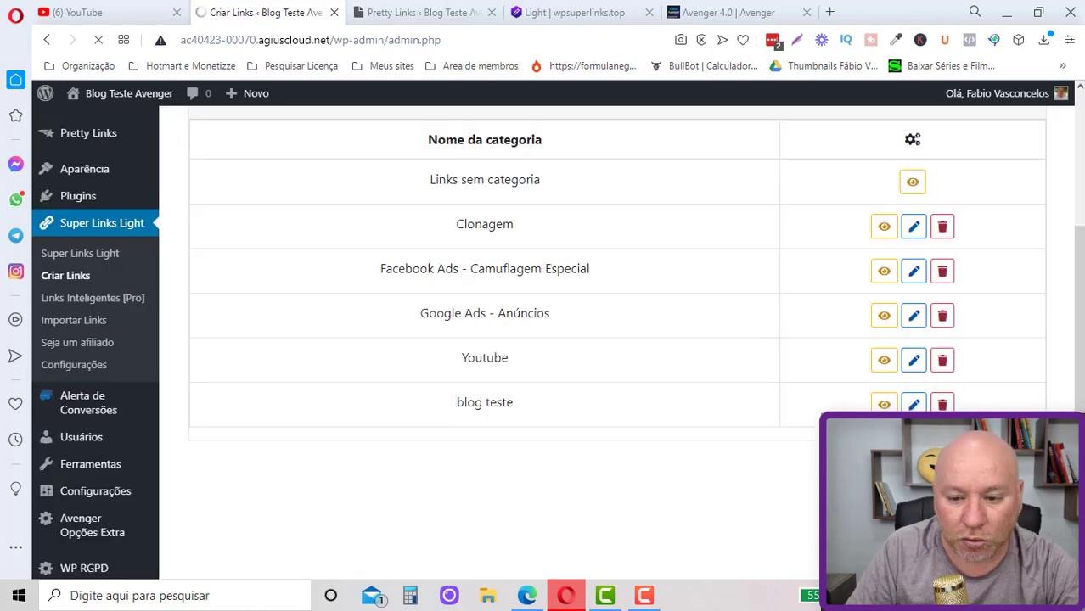
left_click(884, 363)
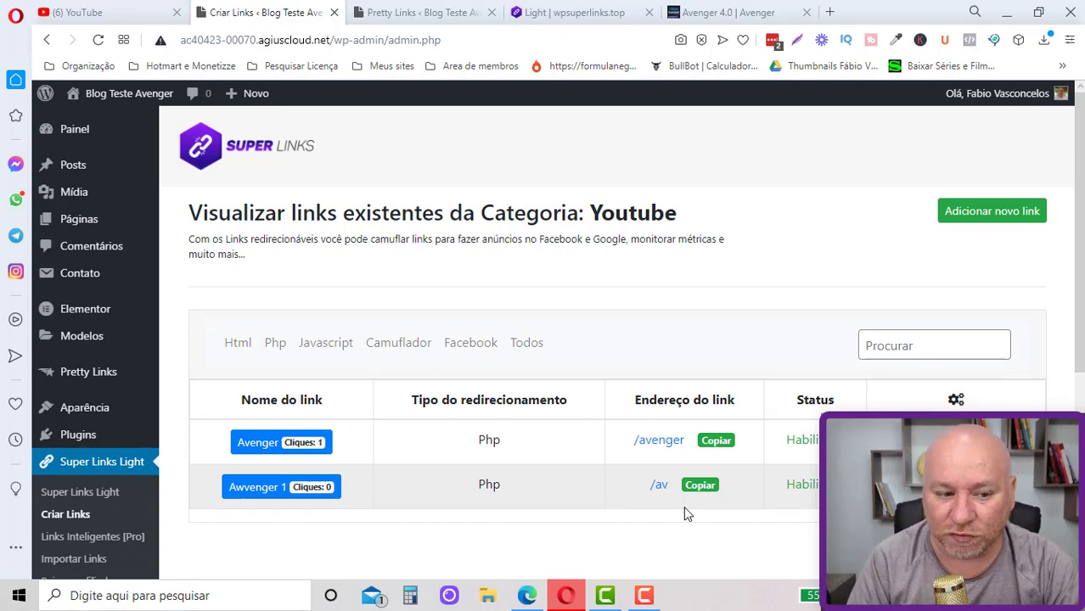
Go back to the link import page and generate the Pretty Links list again for another import
scroll(112, 526, "down", 2)
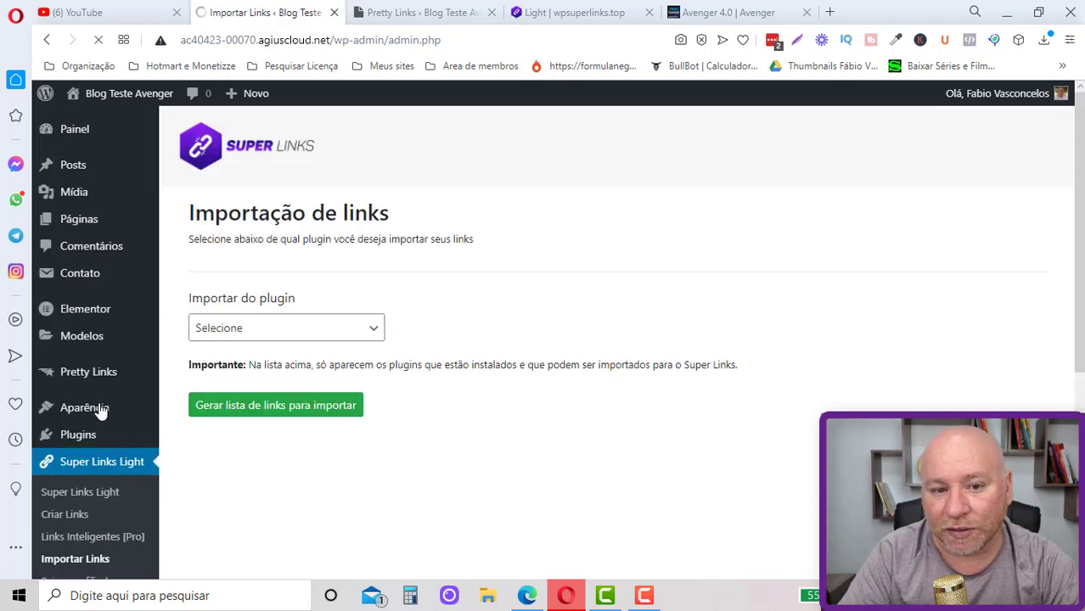
left_click(271, 328)
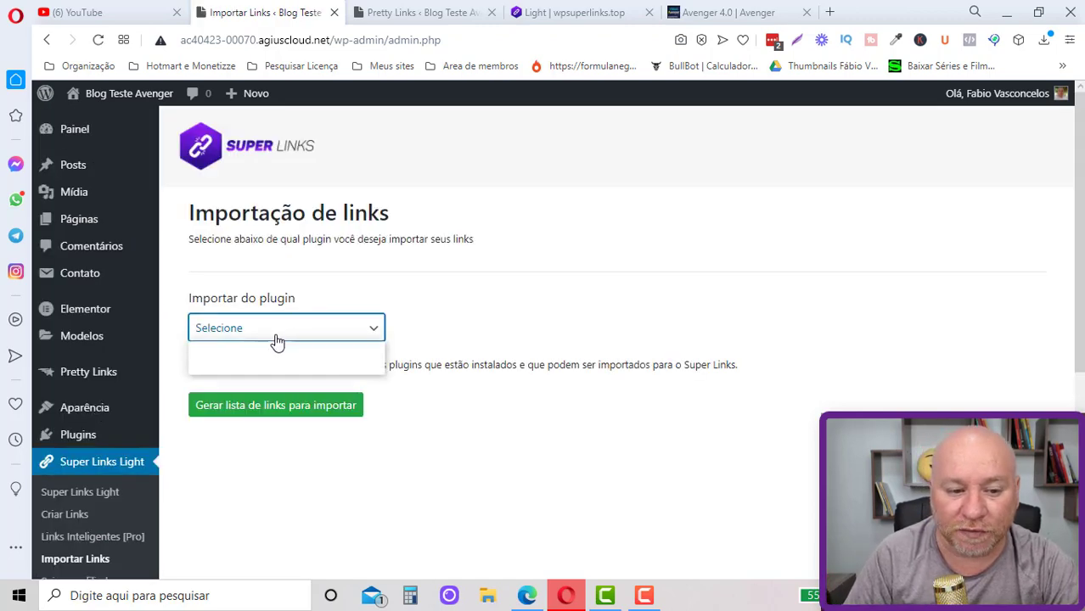
left_click(276, 370)
left_click(282, 411)
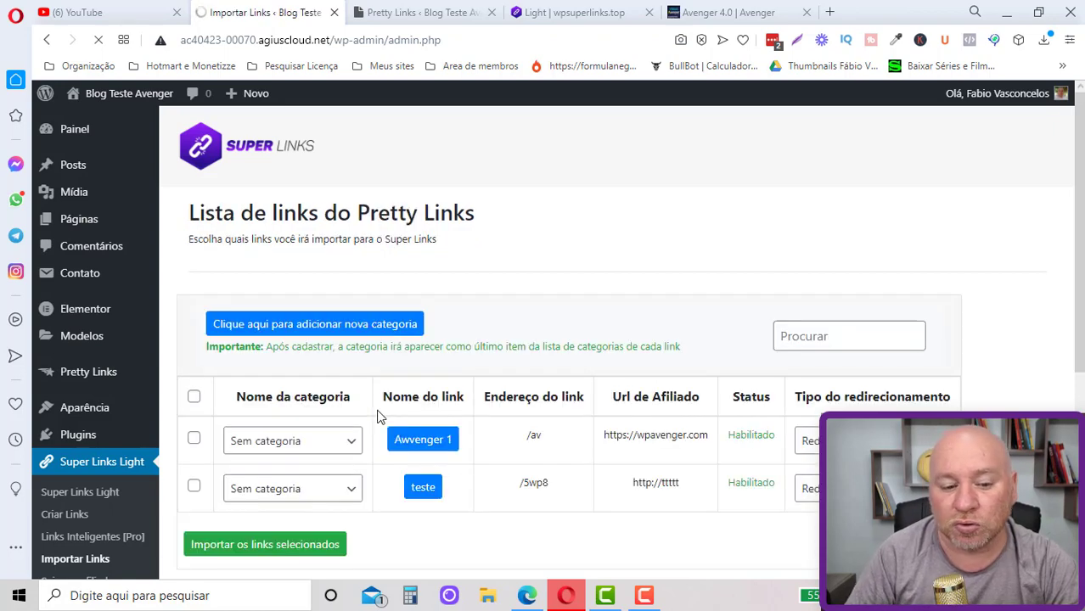
Select the teste link, assign it to the Youtube category and import it into Super Links
left_click(193, 485)
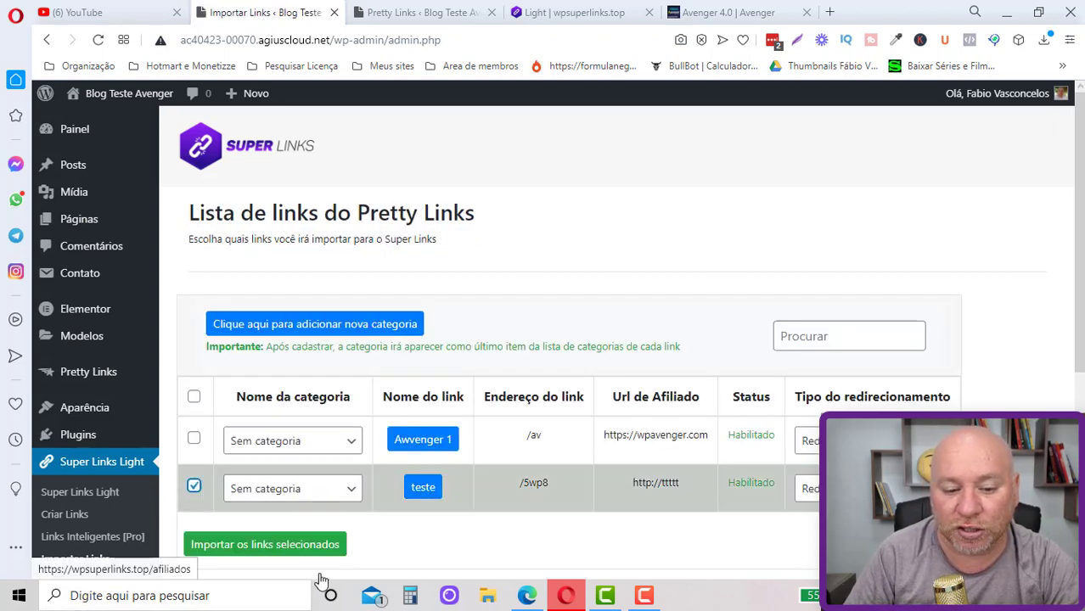
left_click(340, 500)
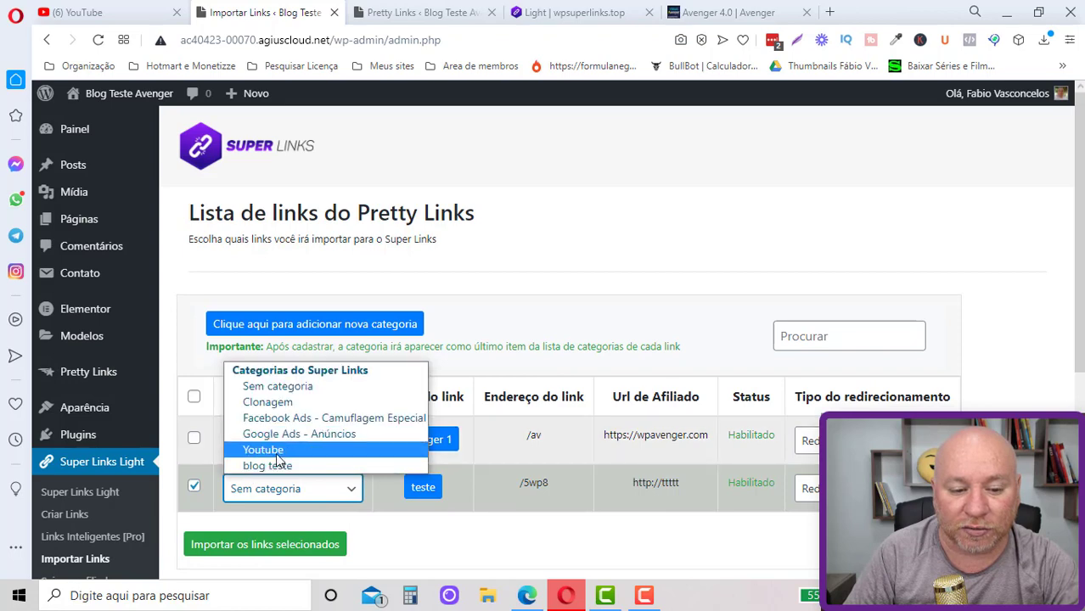
left_click(265, 451)
left_click(292, 550)
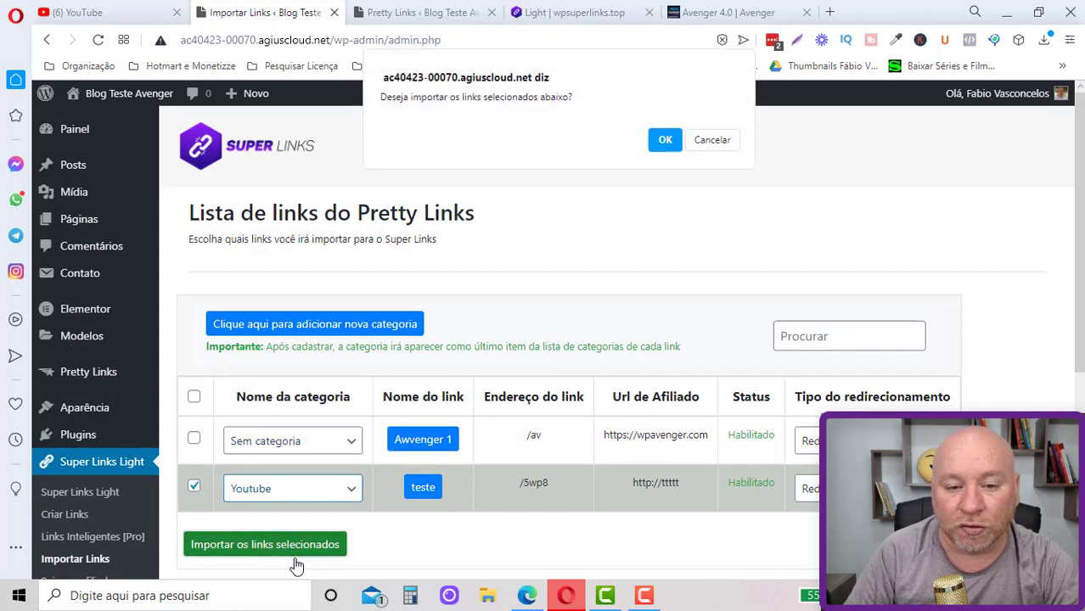
left_click(666, 141)
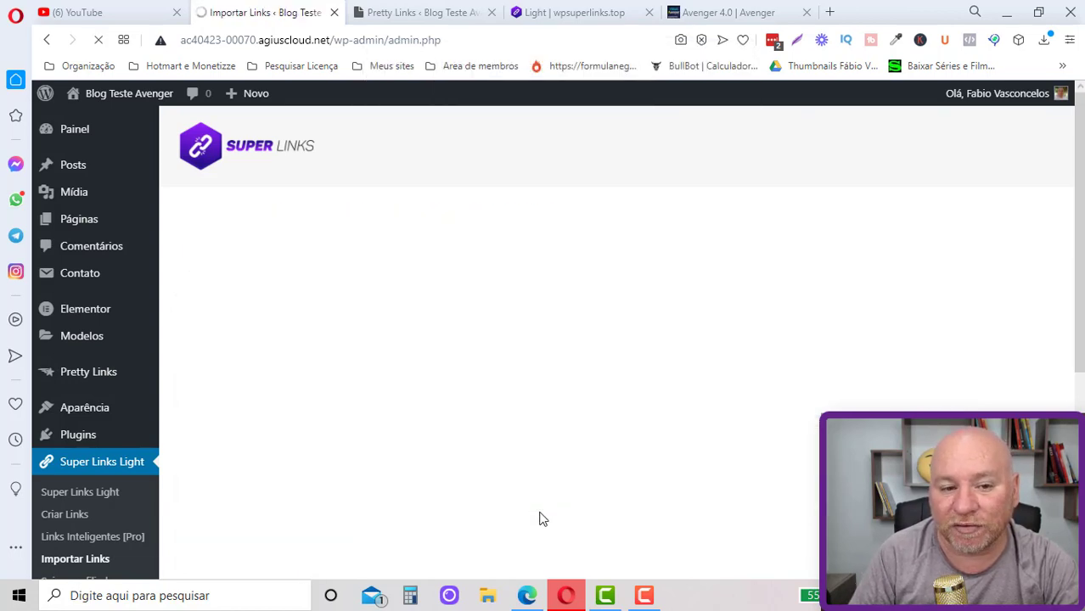